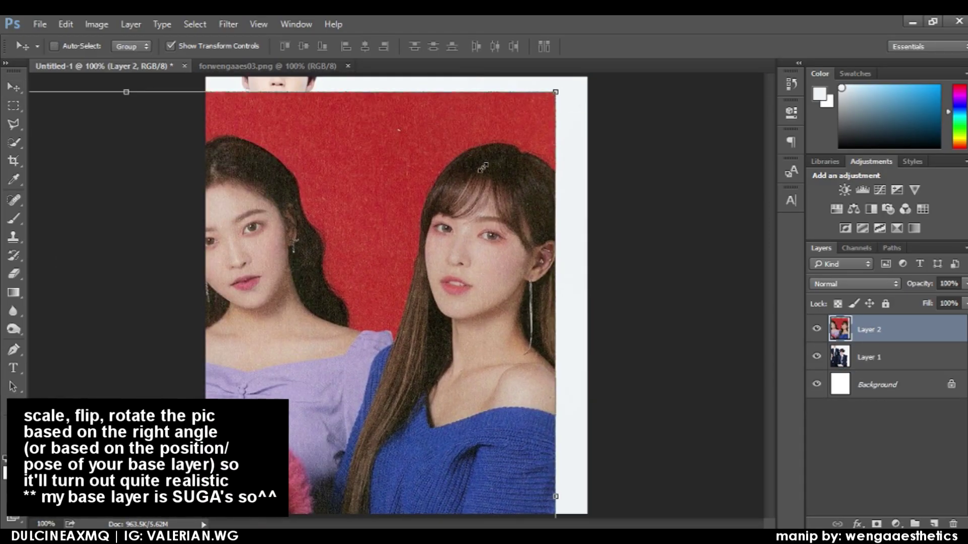
Scale down the woman's photo and move it to the right of the seated man.
key("ctrl+t")
left_click_drag(313, 232, 324, 179)
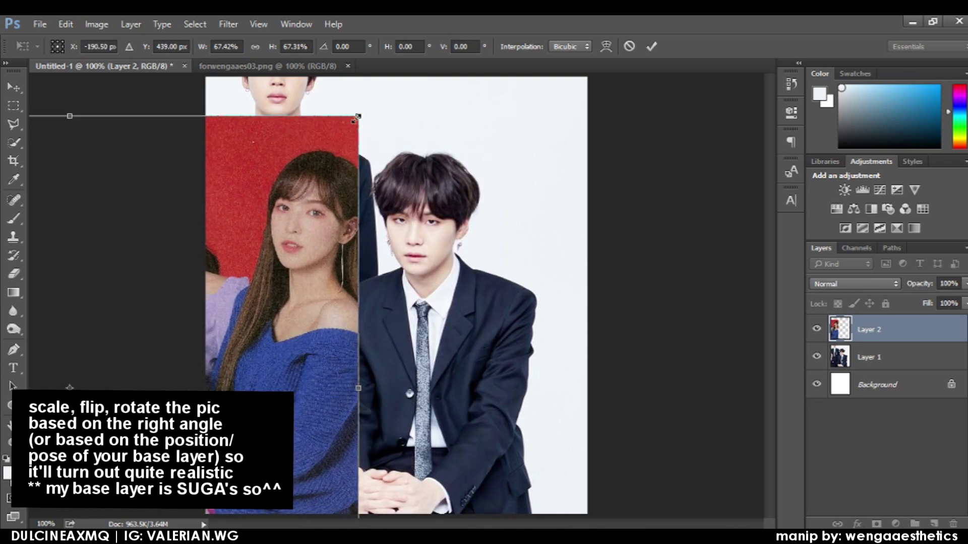
left_click_drag(358, 116, 352, 130)
left_click(651, 46)
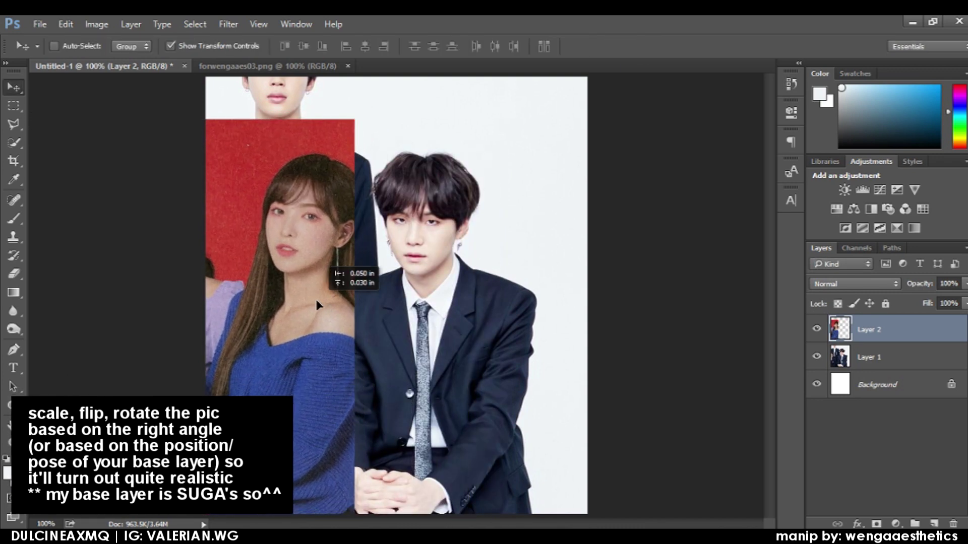
mouse_move(316, 300)
left_mouse_down()
mouse_move(467, 335)
mouse_move(557, 341)
mouse_move(498, 327)
mouse_move(519, 303)
left_mouse_up()
At 58% opacity, resize the woman's photo so its right edge meets the canvas edge.
key("5")
key("8")
key("ctrl+t")
left_click_drag(576, 157, 587, 162)
key("Return")
left_click_drag(528, 289, 532, 285)
Restore 100% opacity and erase the red photo around the woman to reveal the men beneath.
left_click(964, 283)
left_click_drag(927, 299, 963, 299)
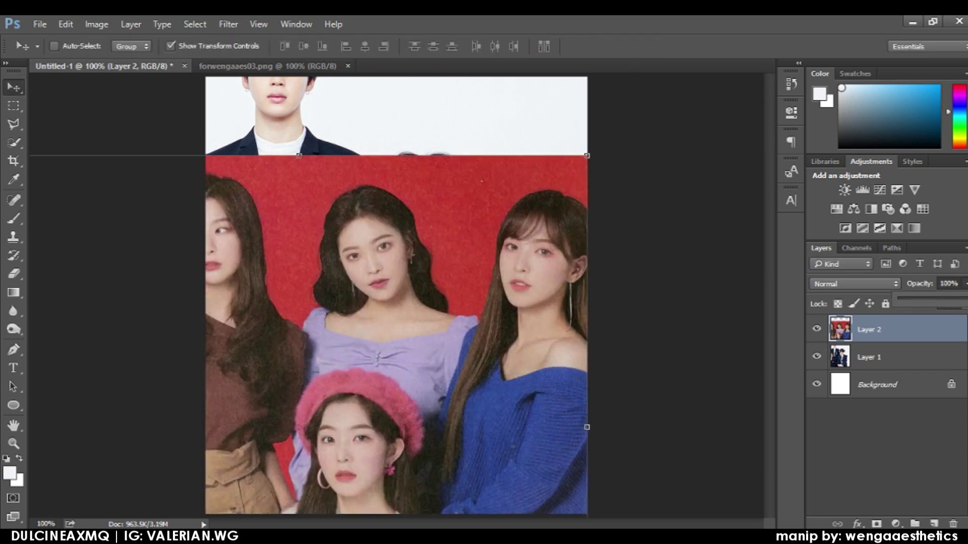
left_click(15, 274)
left_click_drag(252, 162, 263, 504)
mouse_move(454, 167)
left_mouse_down()
mouse_move(338, 259)
mouse_move(551, 123)
left_mouse_up()
mouse_move(504, 161)
left_mouse_down()
mouse_move(282, 454)
mouse_move(383, 504)
mouse_move(453, 179)
left_mouse_up()
key("ctrl+alt+z")
key("ctrl+alt+z")
key("ctrl+alt+z")
mouse_move(536, 147)
left_mouse_down()
mouse_move(216, 444)
mouse_move(302, 282)
mouse_move(367, 438)
mouse_move(454, 212)
mouse_move(434, 327)
mouse_move(408, 365)
mouse_move(463, 212)
mouse_move(544, 151)
left_mouse_up()
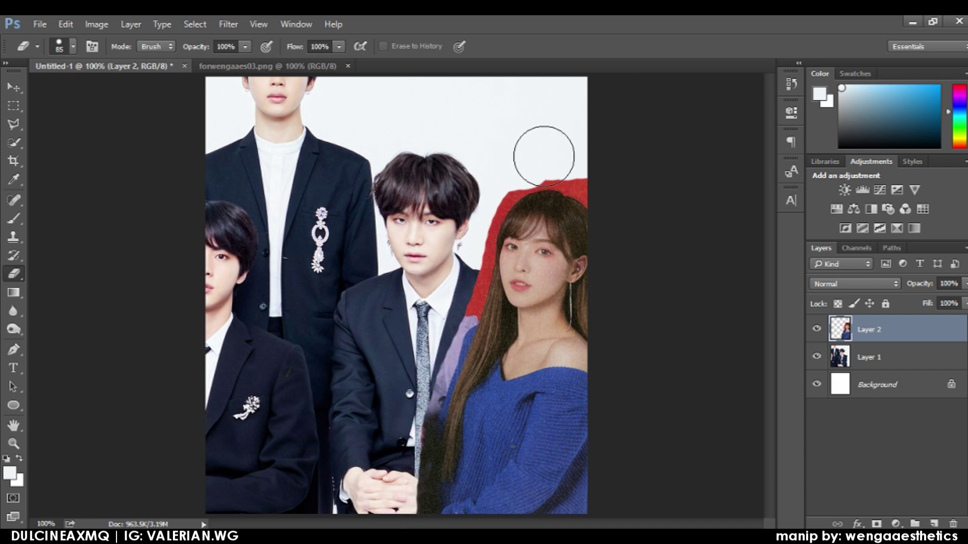
Slightly rescale the woman's photo so it sits flush with the canvas's right edge.
key("v")
key("ctrl+t")
left_click_drag(587, 160, 586, 159)
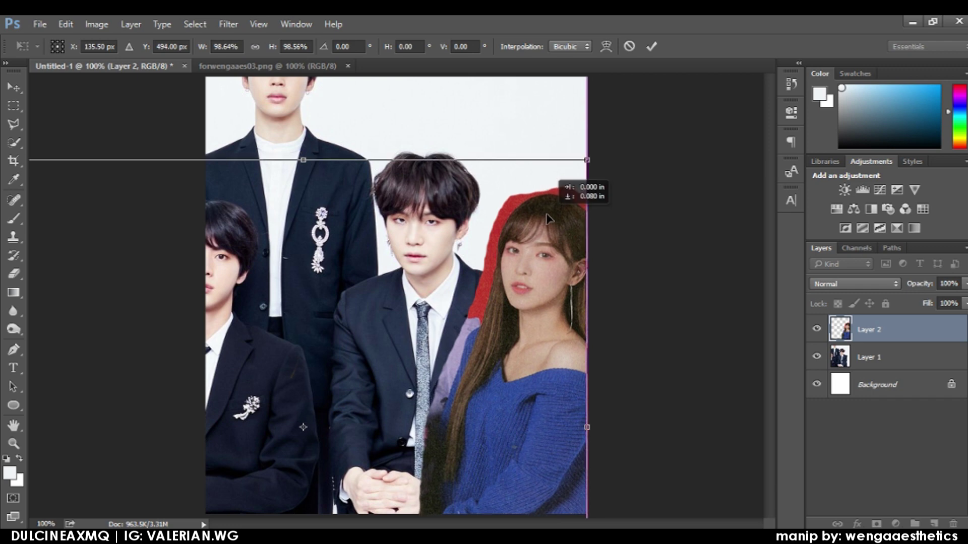
left_click(652, 46)
Duplicate the base photo Layer 1 as a backup copy.
key("z")
left_click_drag(456, 330, 454, 330)
left_click(898, 363)
key("ctrl+j")
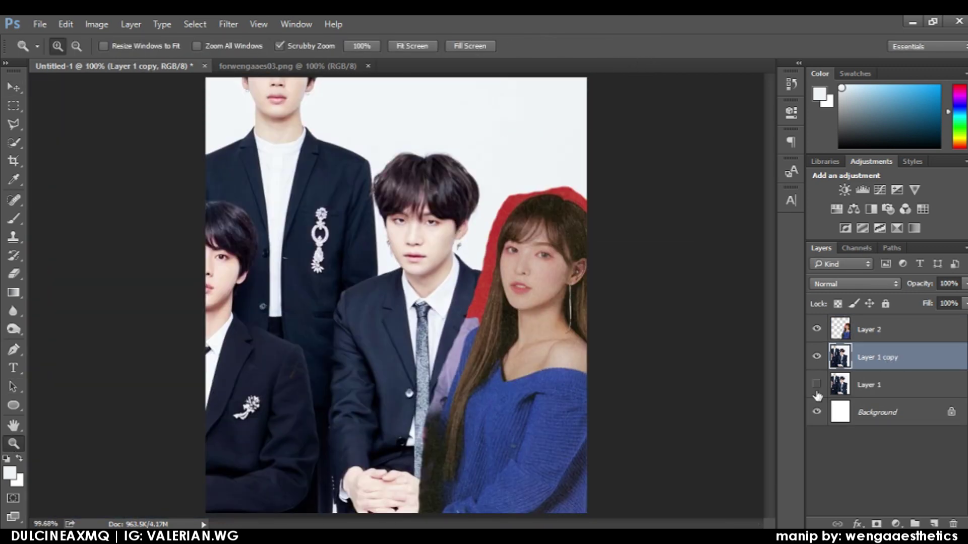
Hide the original Layer 1 and set a white brush to size 89 and 100% flow.
left_click(817, 385)
key("b")
left_click(73, 47)
double_click(157, 74)
type("89")
left_click(394, 46)
left_click_drag(394, 62, 410, 62)
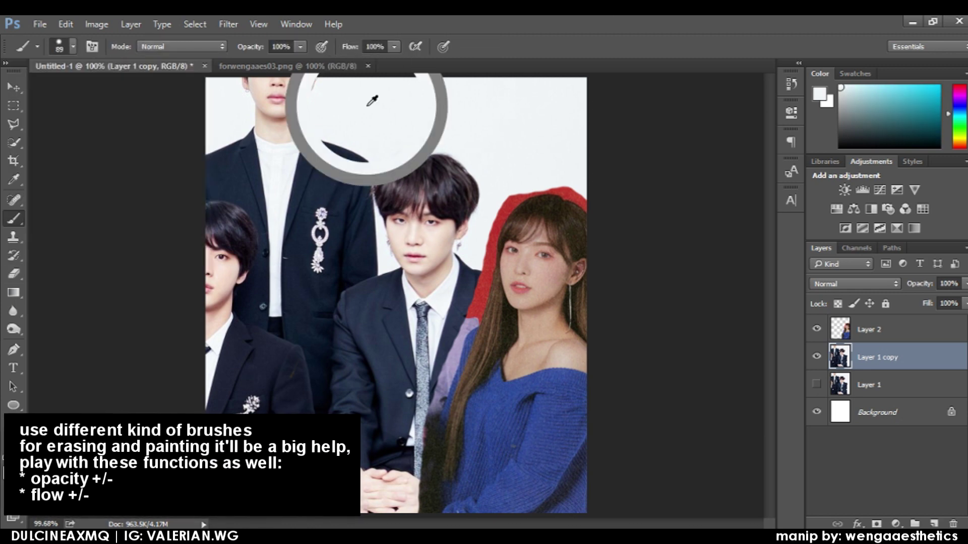
Paint over the other two men and the stray dark jacket in white on Layer 1 copy.
mouse_move(346, 93)
left_mouse_down()
mouse_move(260, 184)
mouse_move(234, 393)
left_mouse_up()
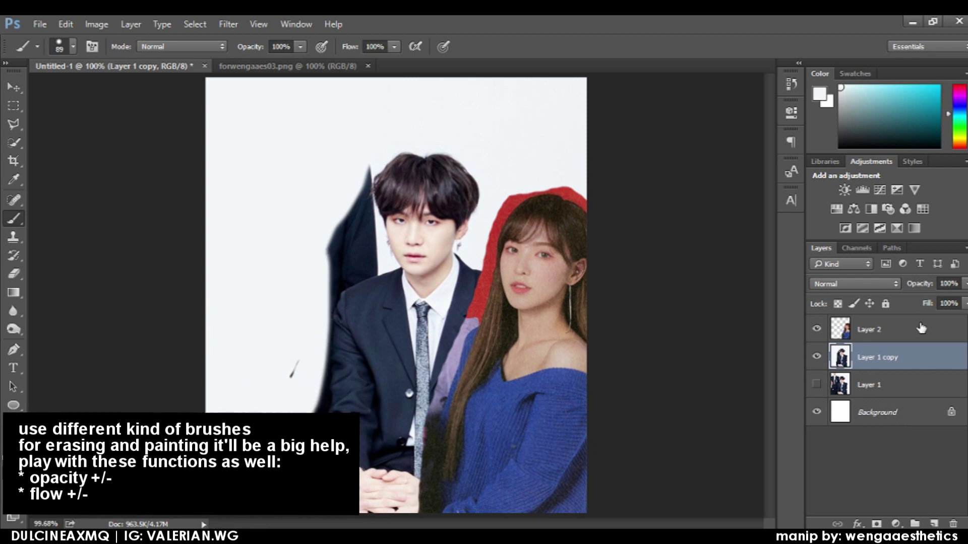
left_click(897, 329)
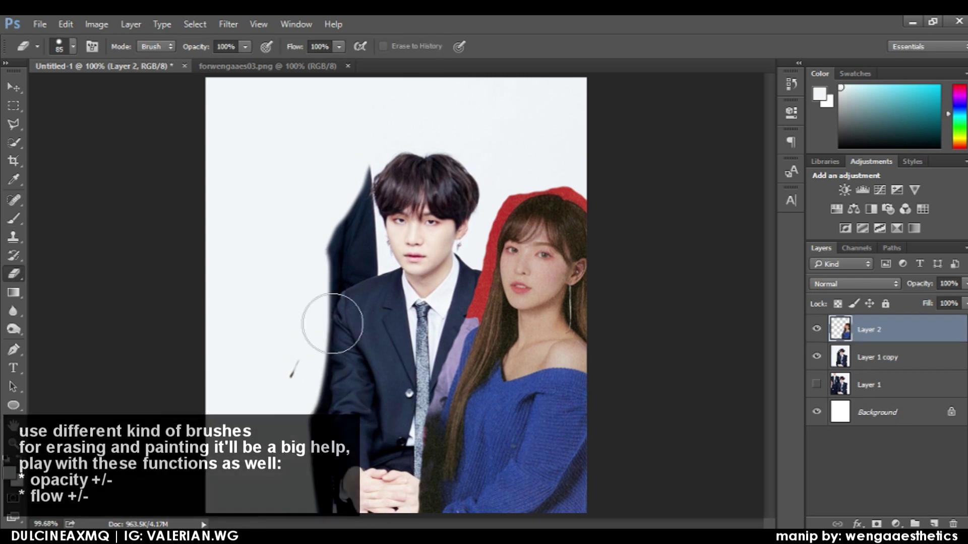
key("e")
left_click(817, 329)
left_click(817, 329)
left_click(816, 329)
left_click(862, 358)
key("b")
left_click_drag(314, 275, 334, 151)
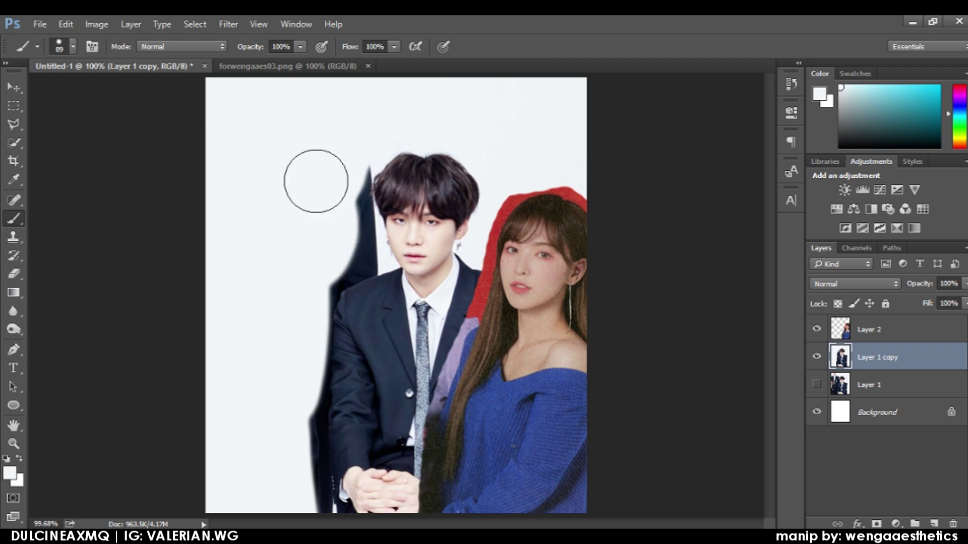
mouse_move(295, 291)
left_mouse_down()
mouse_move(324, 183)
mouse_move(350, 151)
left_mouse_up()
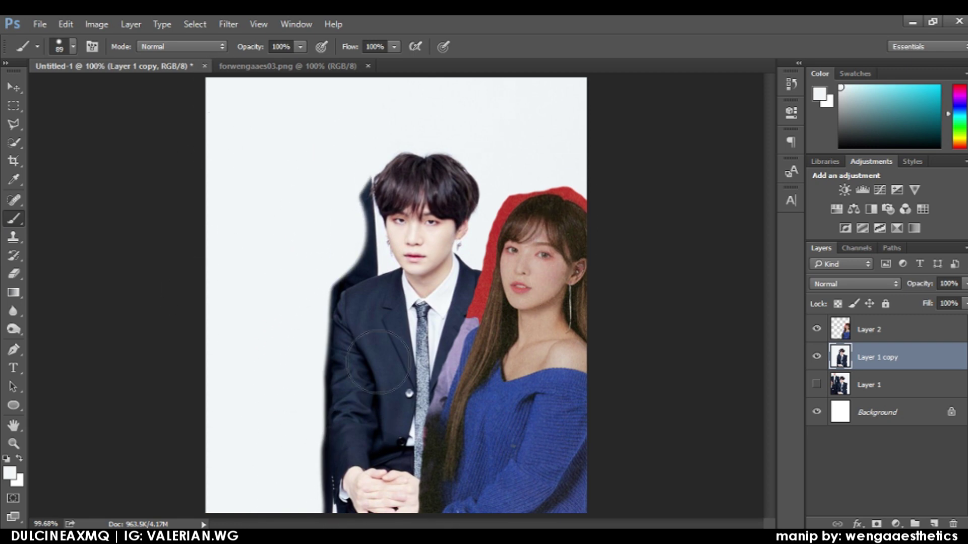
Save the composite as 'WG - tutorial_ss3.psd'.
left_click(880, 333)
key("ctrl+shift+s")
type("WG - tutoria")
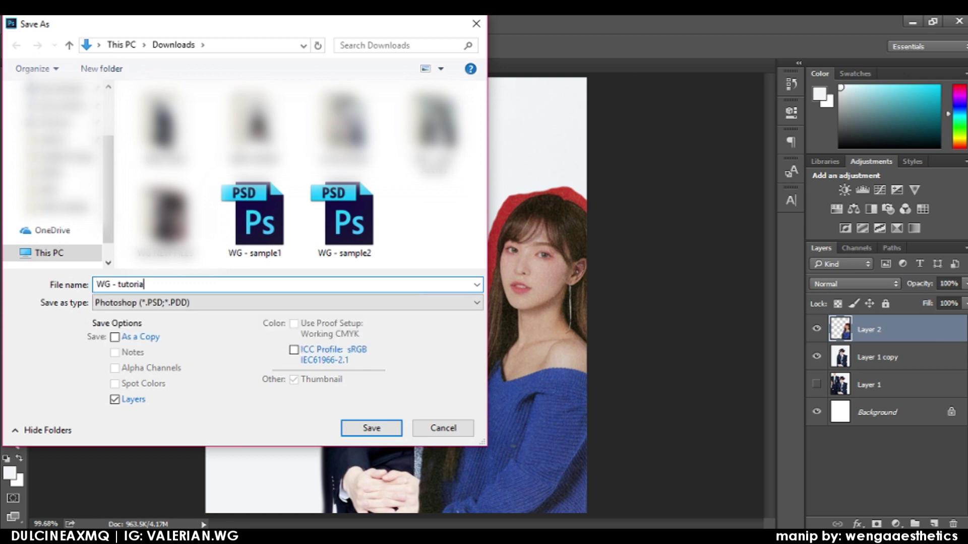
type("l_ss3")
key("Return")
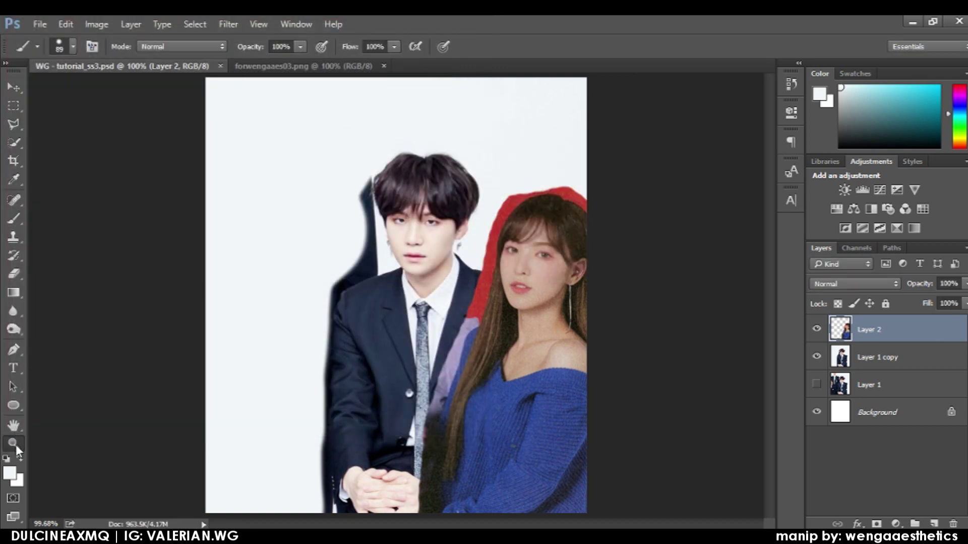
key("z")
left_click(539, 295)
Zoom in on the woman's shoulder and set the Eraser flow to 85%.
left_click(539, 295)
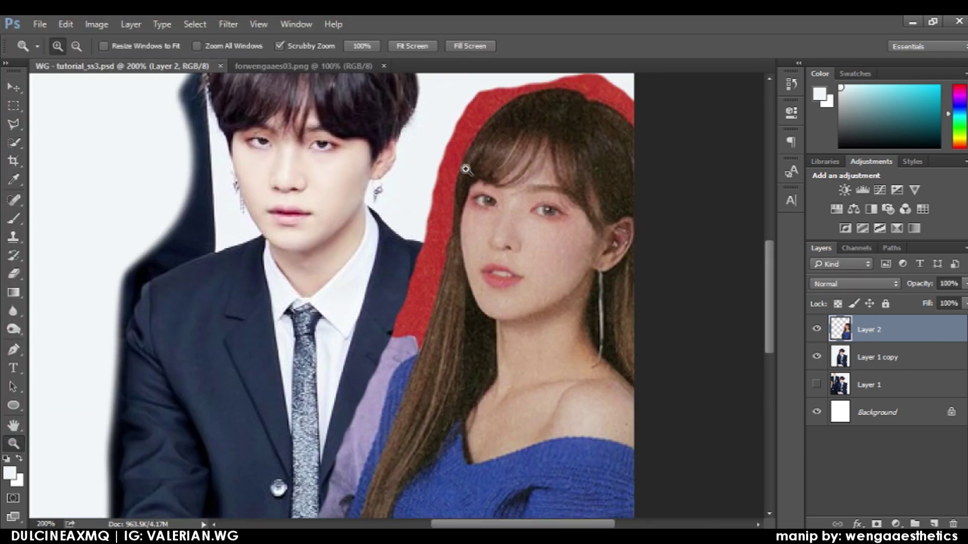
key("e")
left_click(73, 46)
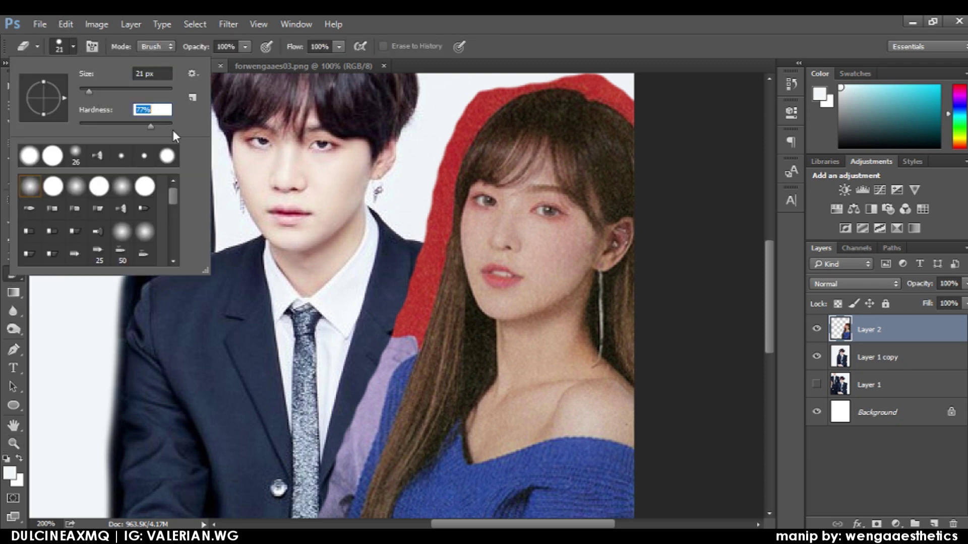
left_click_drag(339, 47, 329, 63)
Erase the red and purple fringe between the woman's hair and the man's lapel.
left_click_drag(421, 194, 475, 76)
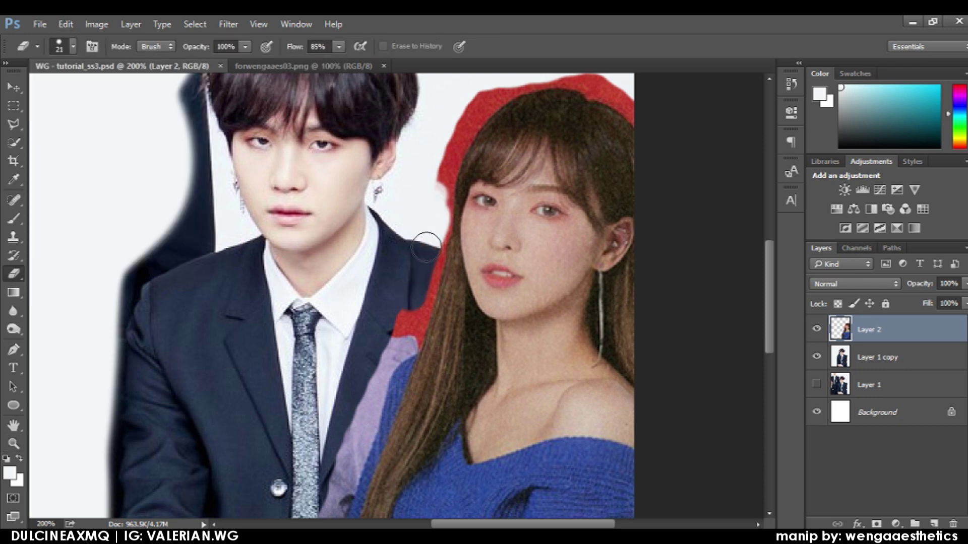
key("ctrl+z")
mouse_move(625, 95)
left_mouse_down()
mouse_move(483, 93)
mouse_move(403, 283)
mouse_move(368, 403)
left_mouse_up()
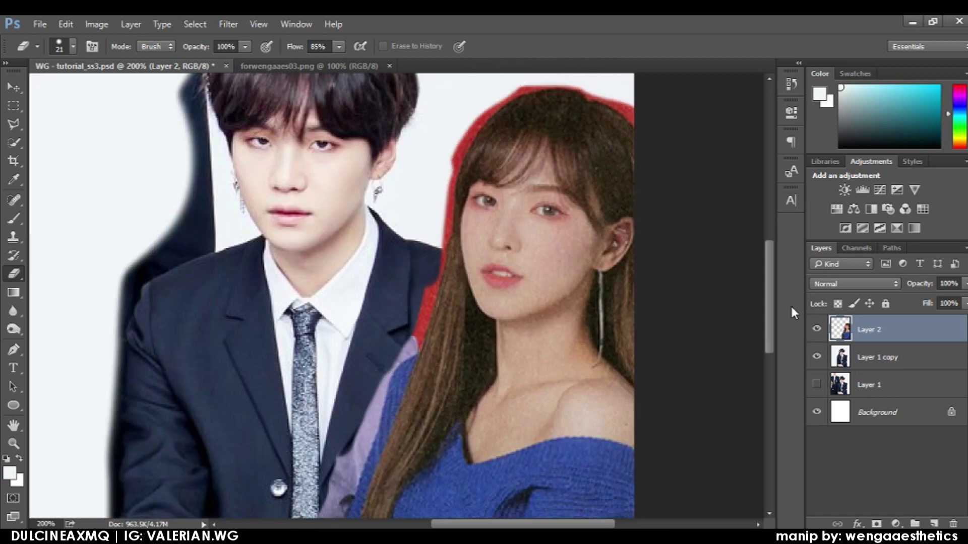
left_click_drag(770, 325, 771, 371)
mouse_move(366, 197)
left_mouse_down()
mouse_move(339, 277)
mouse_move(353, 252)
left_mouse_up()
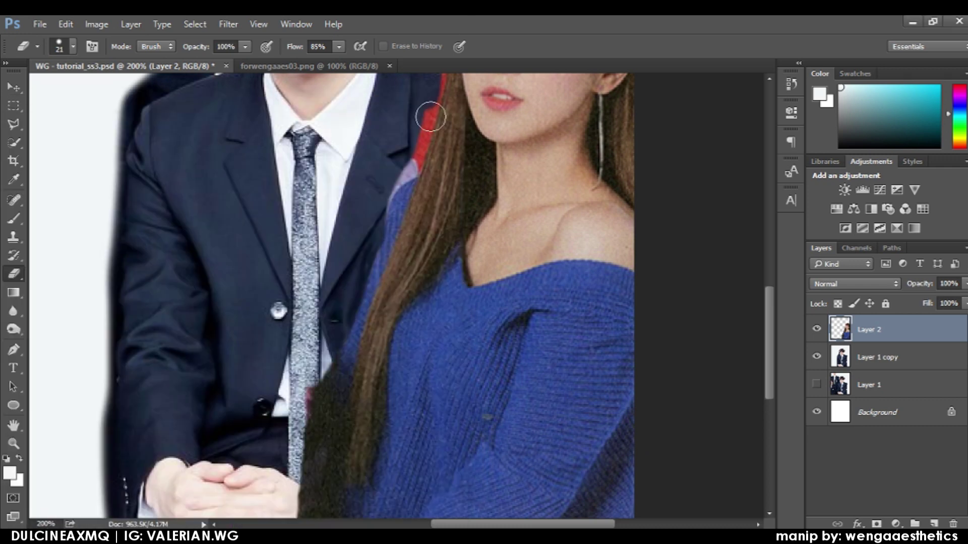
left_click_drag(404, 165, 420, 106)
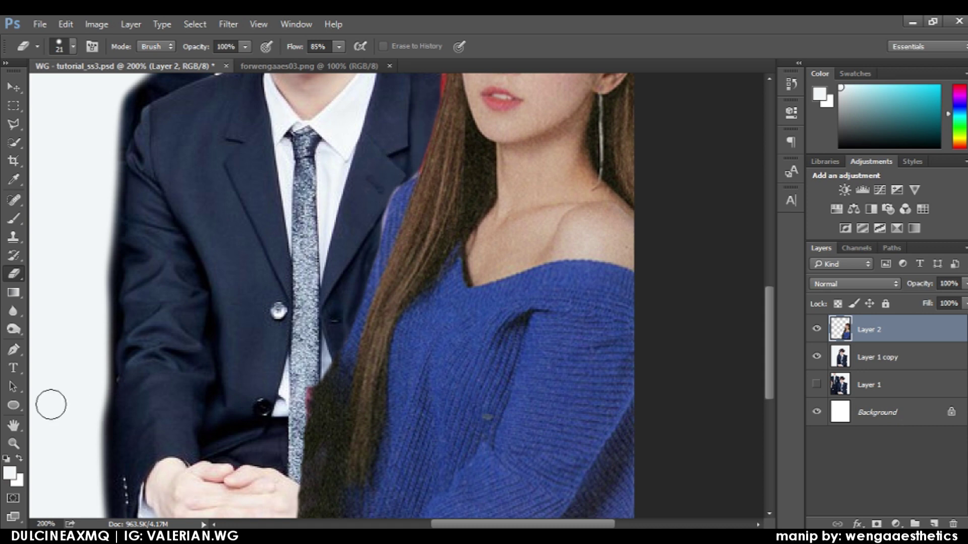
Zoom closer on the hair edge and shrink the Eraser to 10 px.
left_click(350, 211, "ctrl")
right_click(84, 95)
type("10")
key("Return")
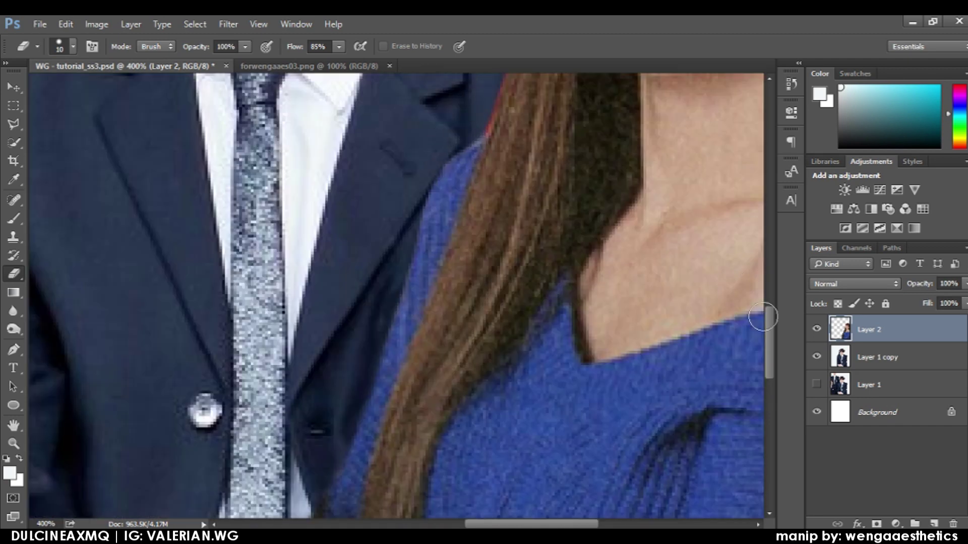
Erase the stray dark hair over the man's tie and along the hand's edge.
scroll(339, 362, "down", 5)
scroll(245, 196, "down", 3)
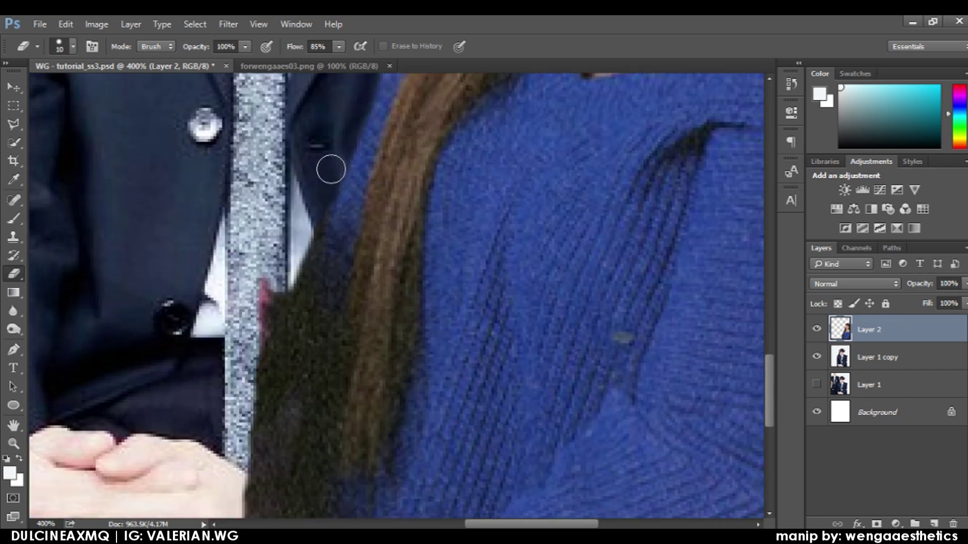
left_click_drag(331, 170, 272, 403)
scroll(767, 387, "down", 2)
mouse_move(283, 340)
left_mouse_down()
mouse_move(257, 434)
mouse_move(253, 387)
left_mouse_up()
scroll(768, 400, "down", 2)
left_click_drag(251, 355, 261, 463)
left_click_drag(769, 421, 764, 300)
At 61% Eraser flow, erase the red stroke along the hair edge.
left_click_drag(339, 46, 324, 64)
left_click_drag(547, 136, 508, 278)
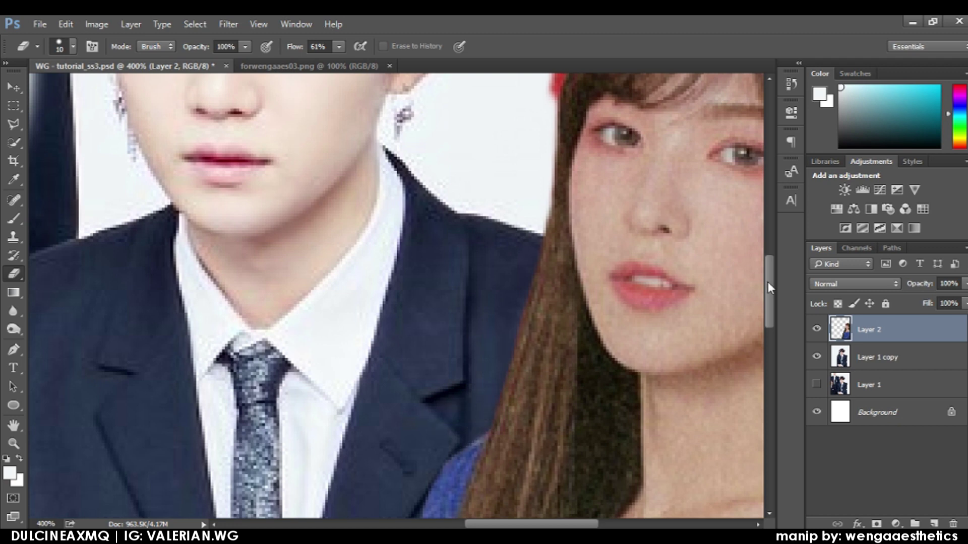
scroll(761, 274, "up", 5)
scroll(760, 243, "right", 5)
At 82% flow, erase the red fringe across the top of the hair, then zoom out.
left_click_drag(338, 47, 356, 64)
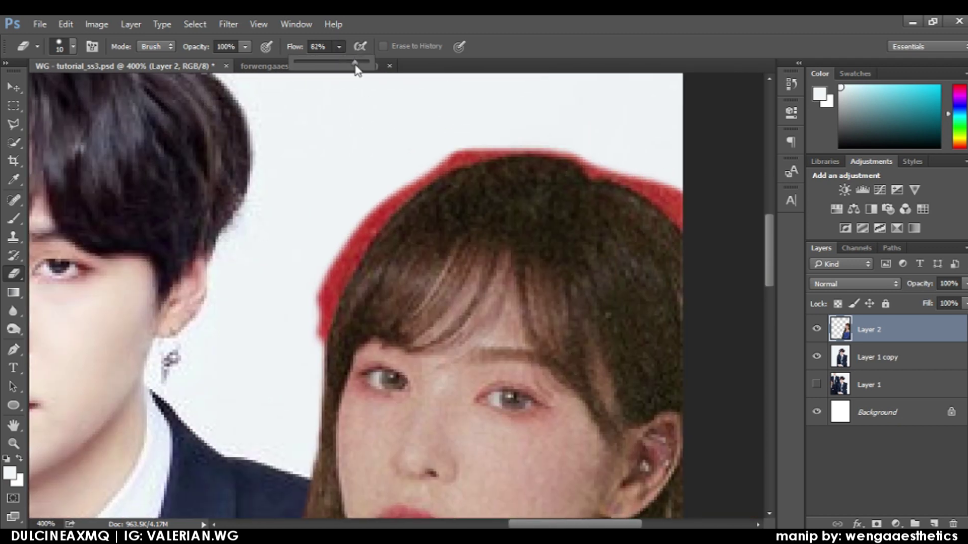
mouse_move(505, 141)
left_mouse_down()
mouse_move(462, 153)
mouse_move(311, 272)
mouse_move(344, 259)
mouse_move(308, 340)
left_mouse_up()
mouse_move(491, 146)
left_mouse_down()
mouse_move(599, 157)
mouse_move(726, 207)
mouse_move(607, 158)
mouse_move(701, 232)
mouse_move(619, 159)
left_mouse_up()
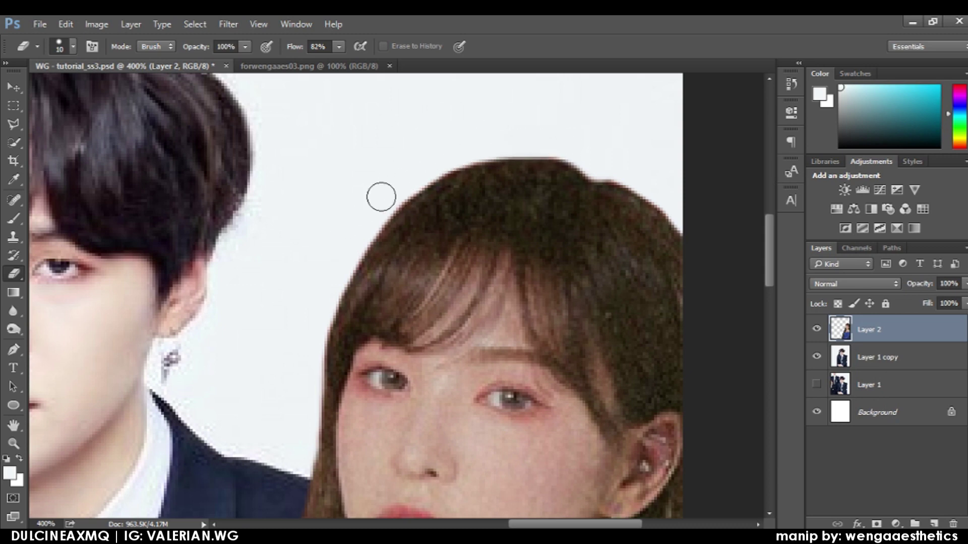
key("z")
key("ctrl+1")
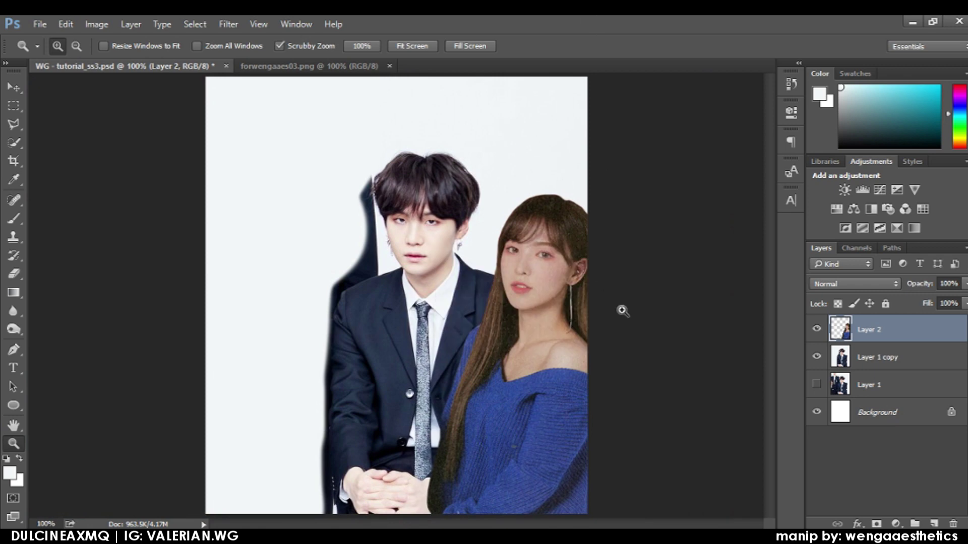
Zoom in and erase the stray dark hair beside the hands.
key("ctrl+plus")
key("ctrl+plus")
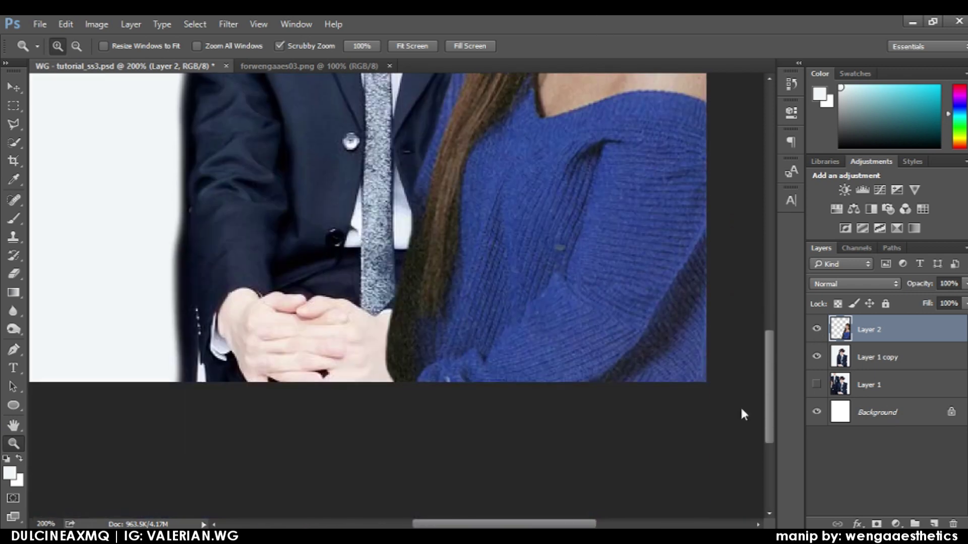
key("e")
left_click_drag(399, 383, 379, 275)
mouse_move(403, 373)
left_mouse_down()
mouse_move(415, 328)
mouse_move(429, 372)
left_mouse_up()
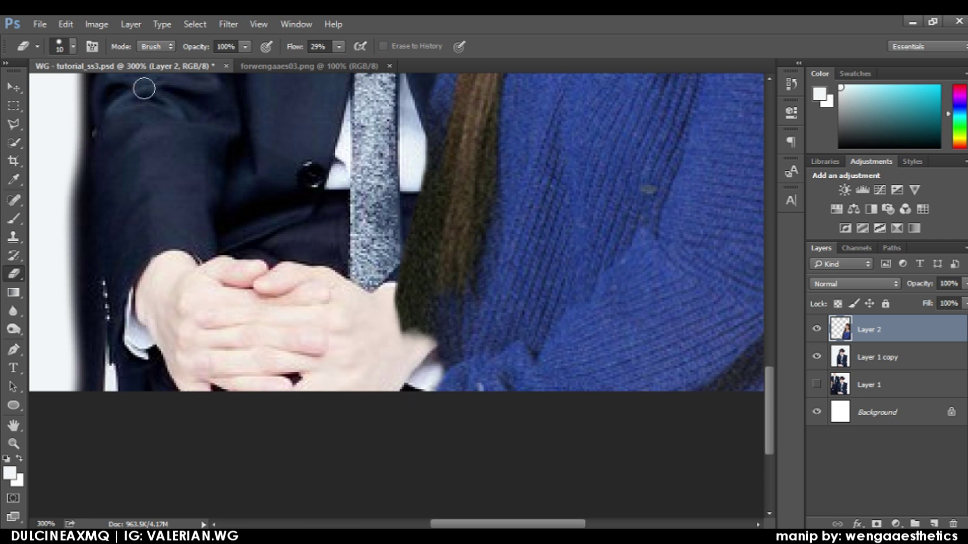
Shrink the Eraser to 4 px with 22% flow.
left_click(73, 46)
left_click_drag(87, 91, 83, 93)
left_click(425, 337)
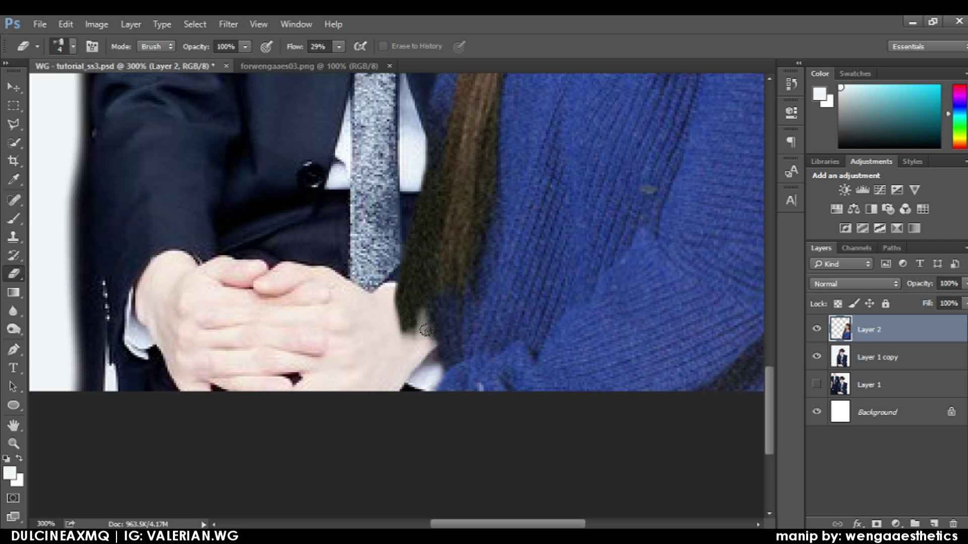
left_click_drag(334, 59, 330, 60)
left_click(424, 326)
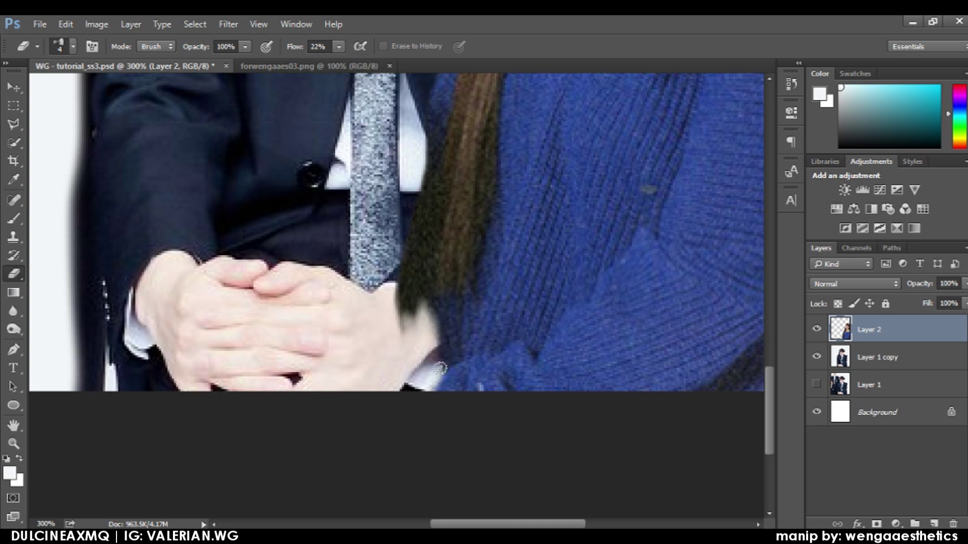
Check the whole composition and the hair against the lapel up close, then fit the image on screen.
key("z")
right_click(287, 324)
left_click(333, 356)
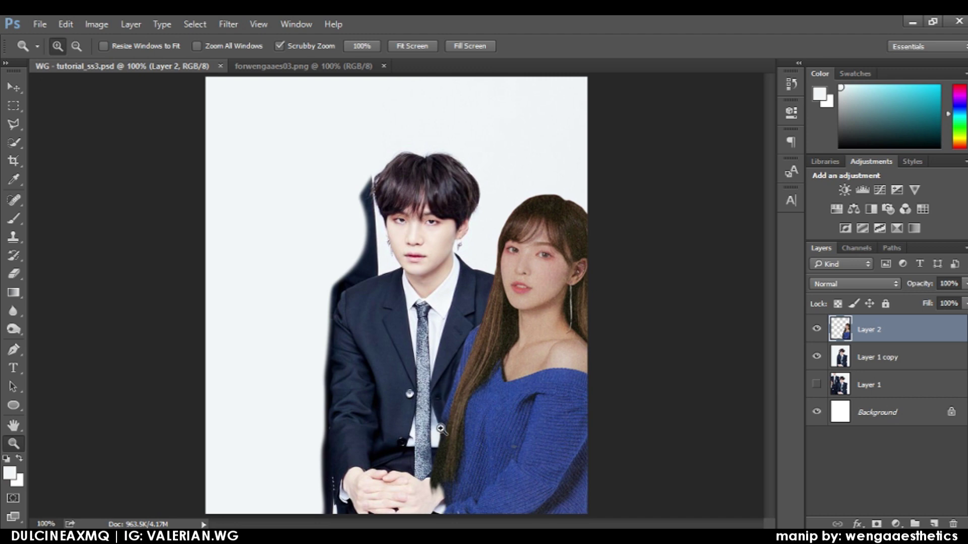
left_click(446, 398)
key("e")
left_click(71, 46)
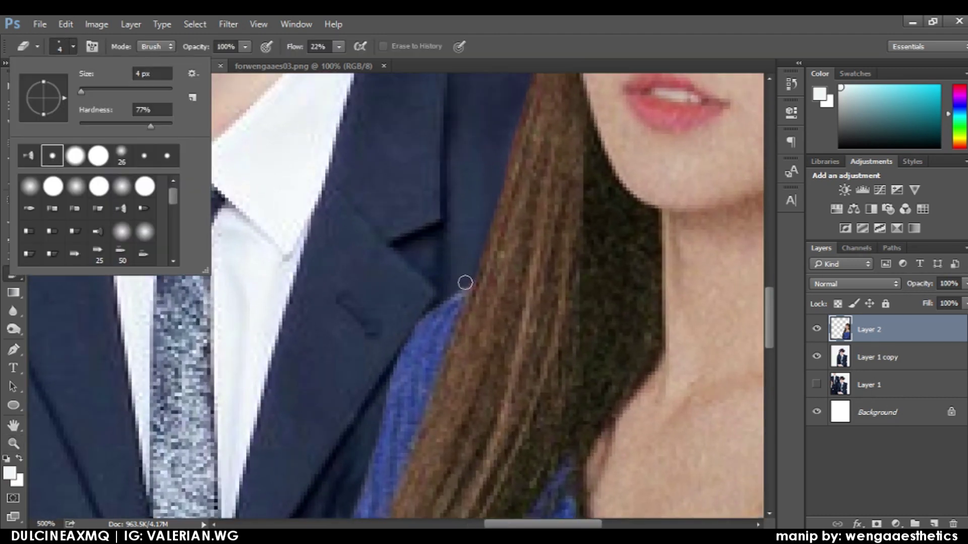
left_click(465, 281)
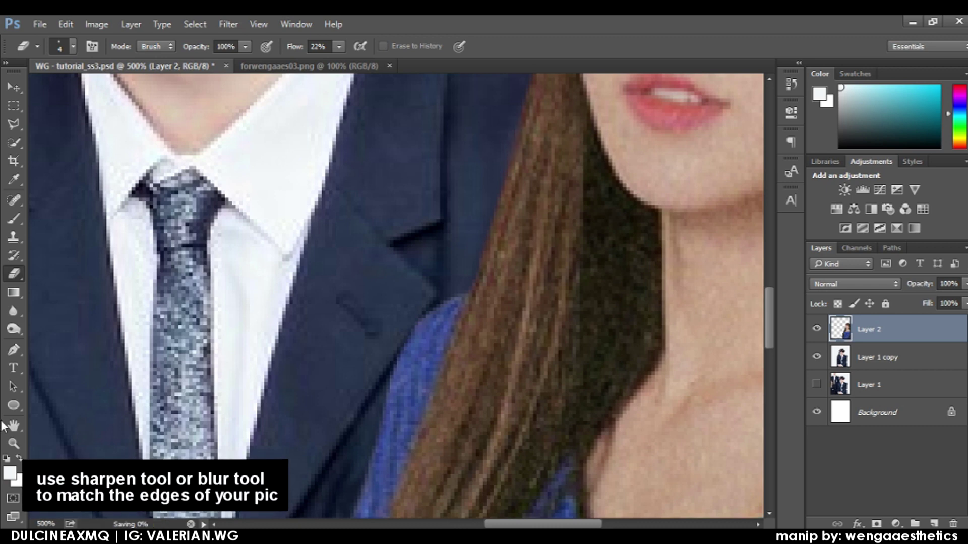
key("z")
key("ctrl+1")
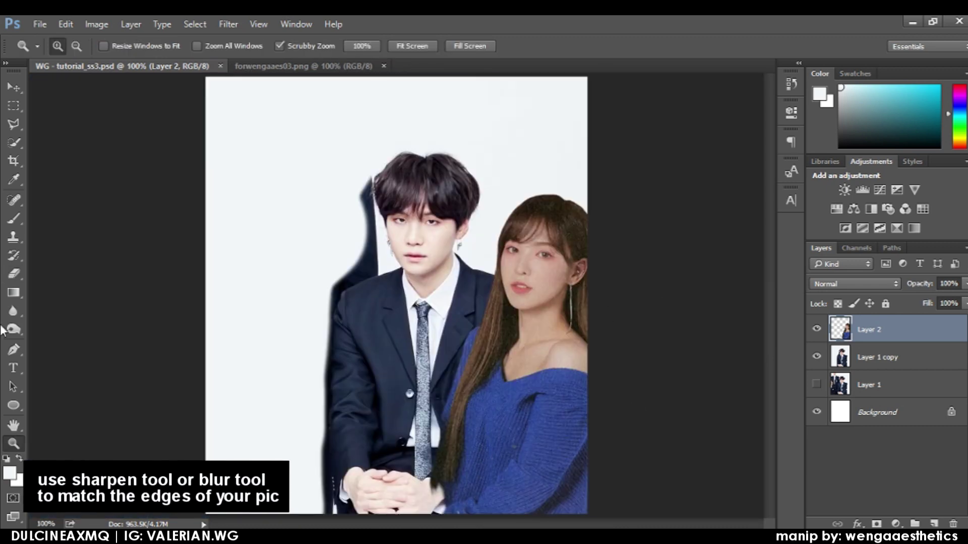
Sharpen the hair and hand edges with the Sharpen tool and save the file.
left_click(13, 311)
left_click(61, 324)
left_click_drag(451, 482, 427, 481)
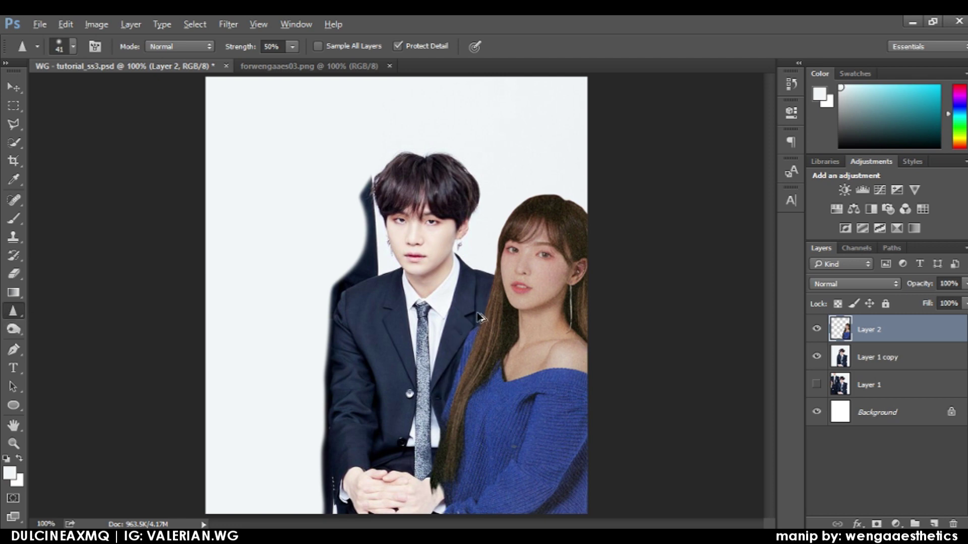
key("ctrl+s")
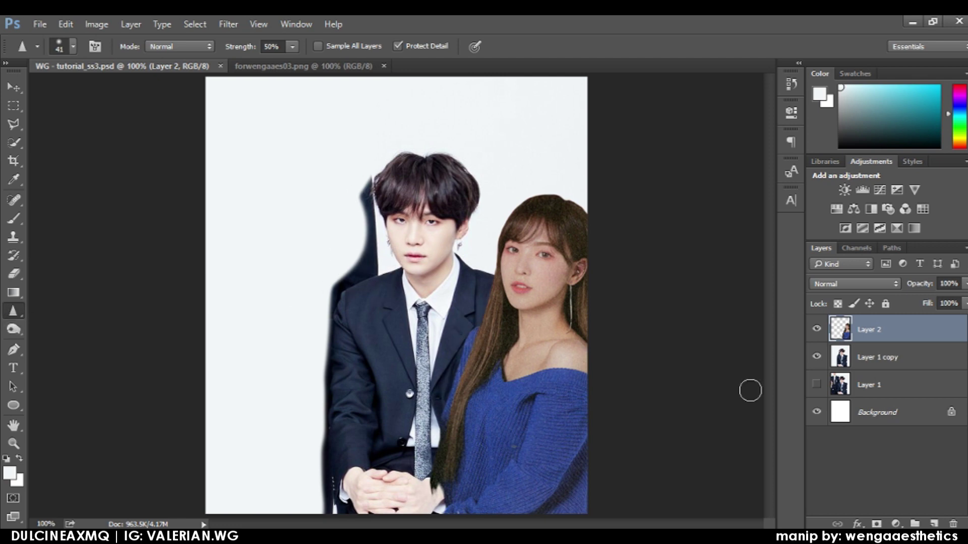
Select the Layer 1 copy layer and zoom in on the man's face.
left_click(877, 357)
key("z")
left_click(398, 242)
left_click(398, 243)
Sample white with a 20 px brush and paint out the dark area left of the face.
key("b")
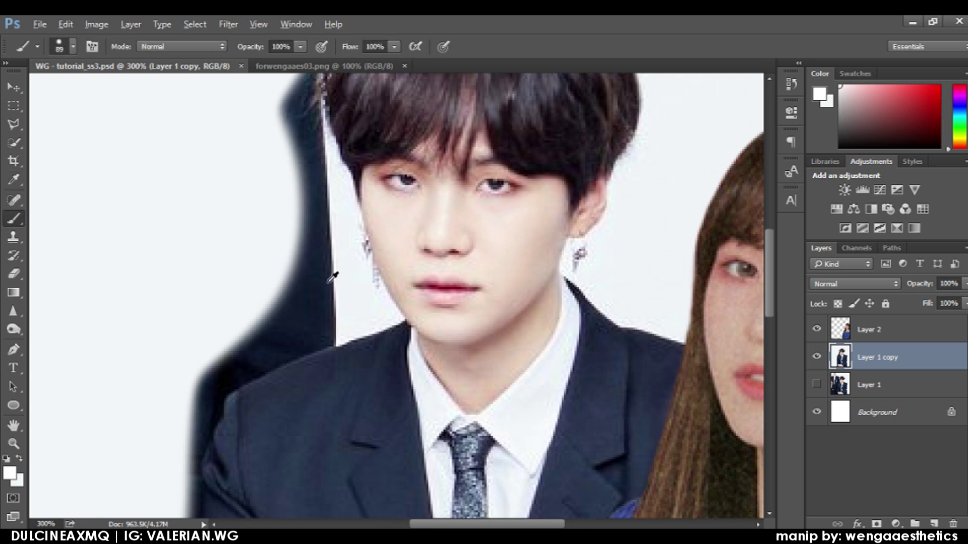
left_click(330, 280, "alt")
left_click(74, 46)
left_click_drag(89, 94, 87, 93)
key("Return")
mouse_move(312, 252)
left_mouse_down()
mouse_move(303, 274)
mouse_move(320, 300)
mouse_move(319, 257)
left_mouse_up()
Paint white over the dark patches along and above the left shoulder.
left_click(73, 47)
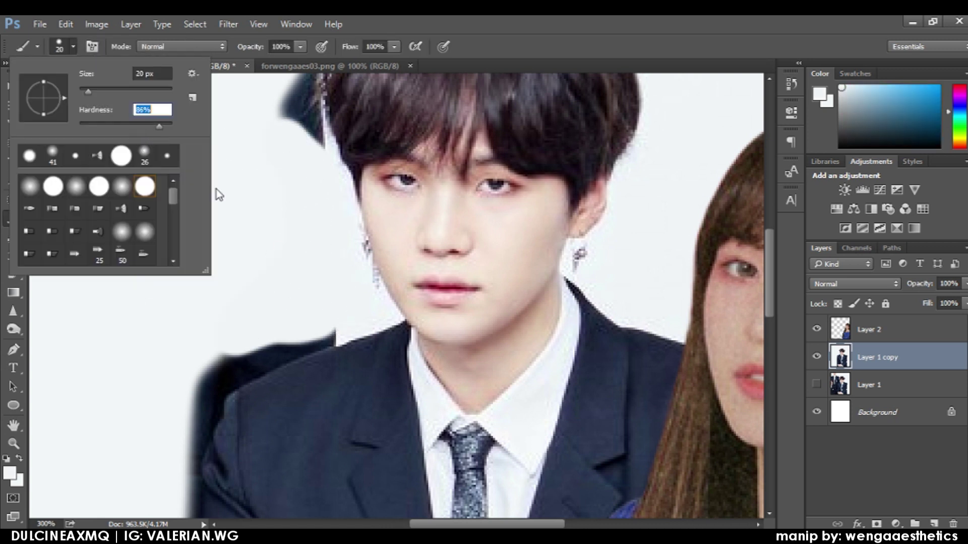
key("Return")
left_click_drag(274, 335, 348, 320)
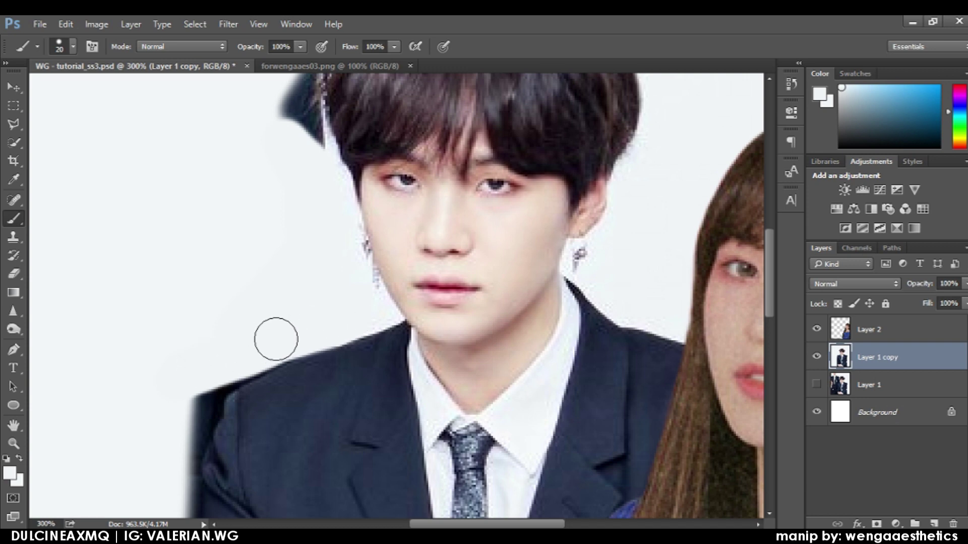
left_click_drag(281, 342, 244, 358)
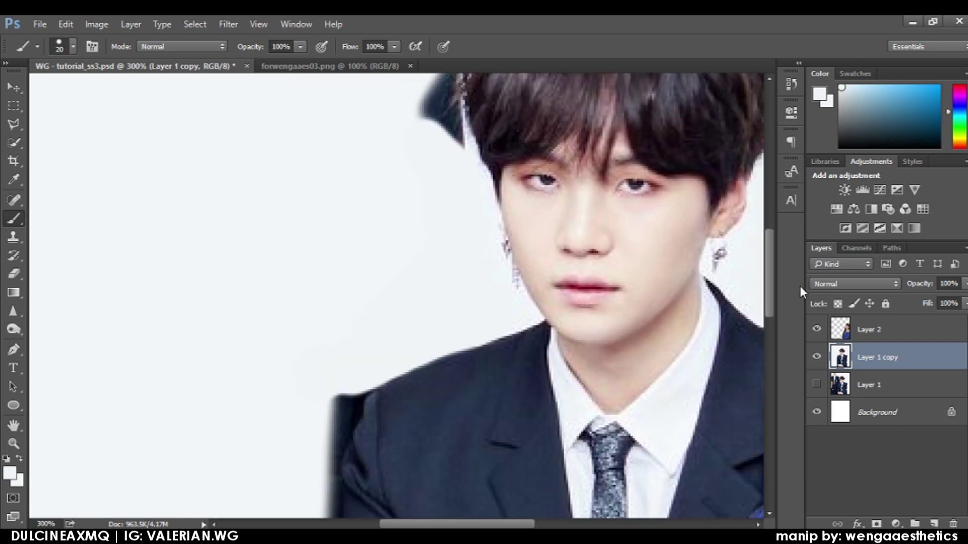
left_click_drag(481, 488, 318, 310)
mouse_move(354, 150)
left_mouse_down()
mouse_move(311, 216)
mouse_move(322, 348)
left_mouse_up()
left_click_drag(769, 316, 768, 334)
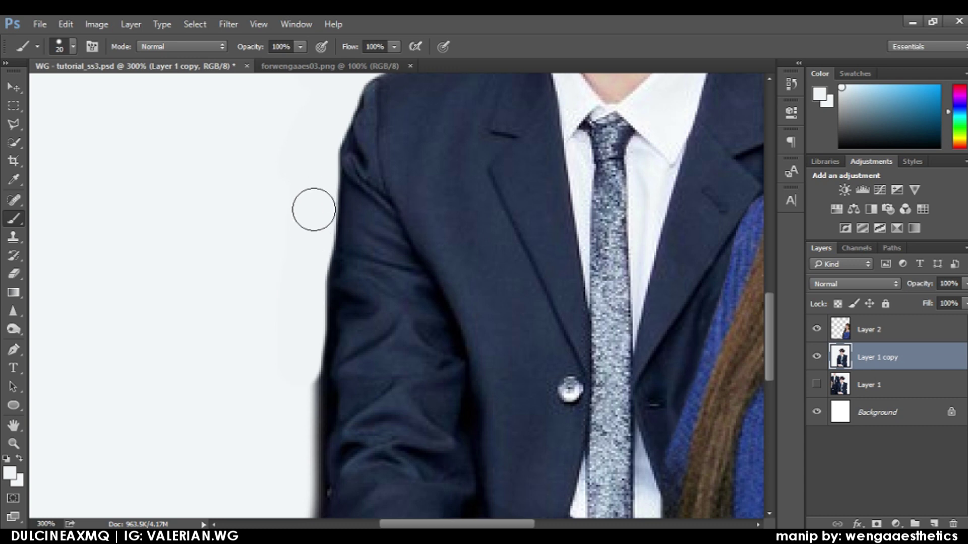
Paint over the blurred shadow along the sleeve edge.
scroll(306, 348, "down", 3)
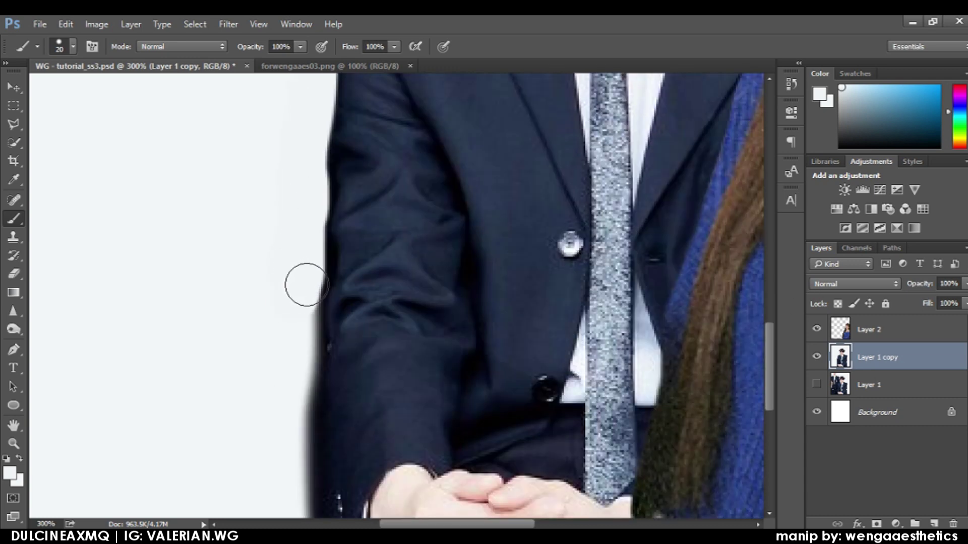
left_click_drag(302, 282, 281, 440)
scroll(305, 247, "down", 3)
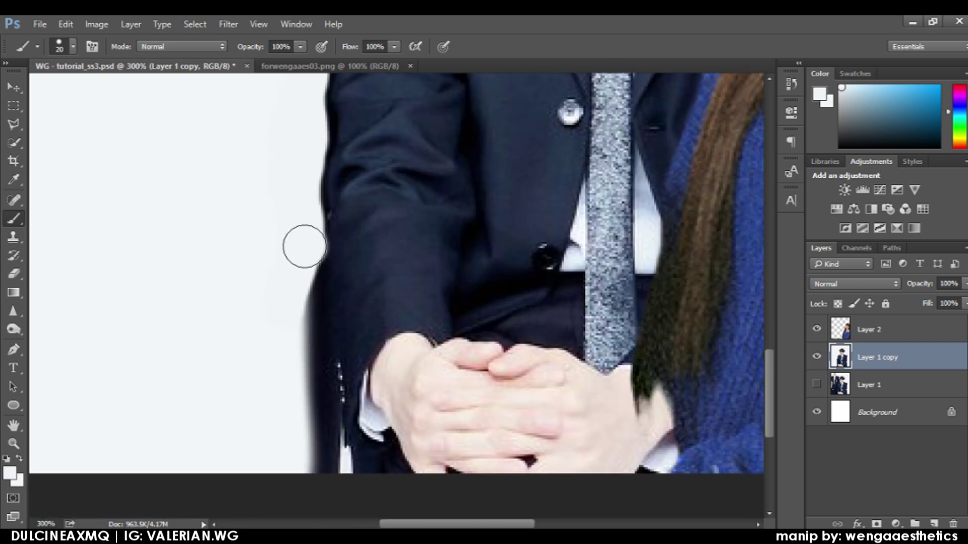
mouse_move(301, 244)
left_mouse_down()
mouse_move(303, 378)
mouse_move(319, 441)
mouse_move(307, 274)
mouse_move(289, 269)
left_mouse_up()
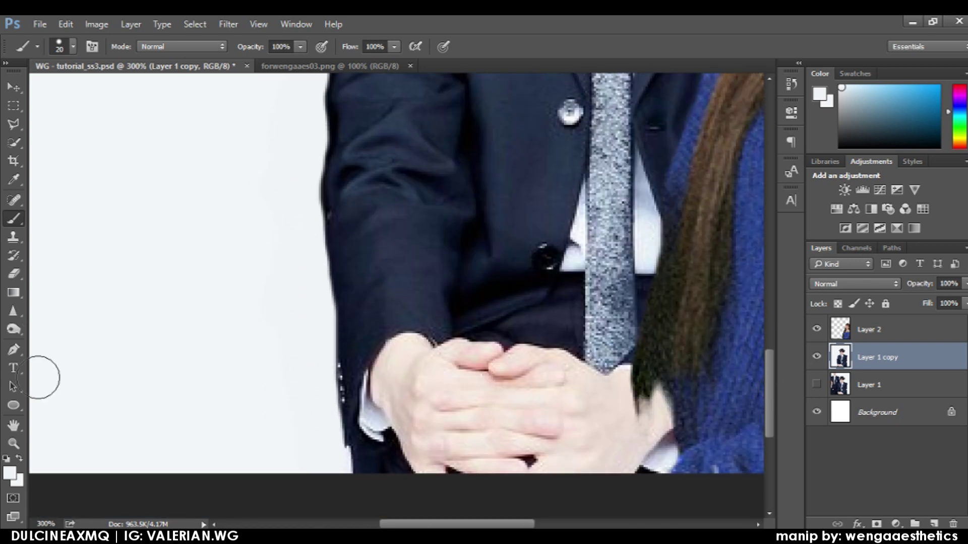
Zoom into the sleeve edge and set the brush to 10 px.
key("z")
left_click(364, 367, "alt")
left_click(319, 397)
left_click(197, 306)
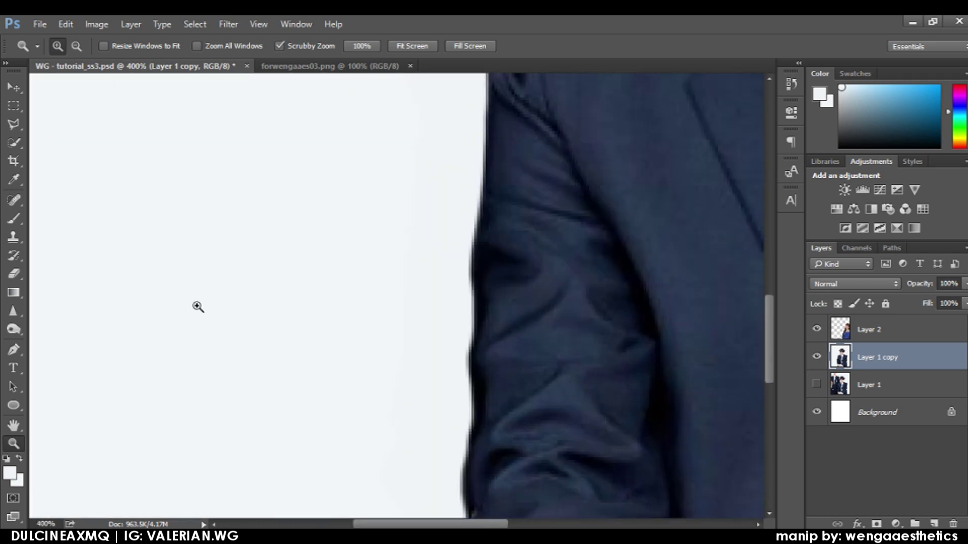
key("e")
left_click(14, 222)
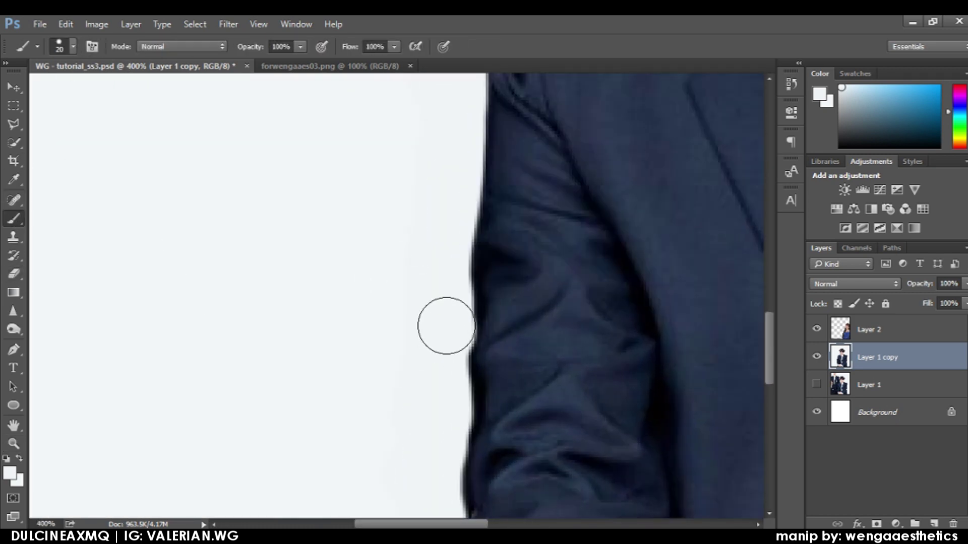
left_click(59, 46)
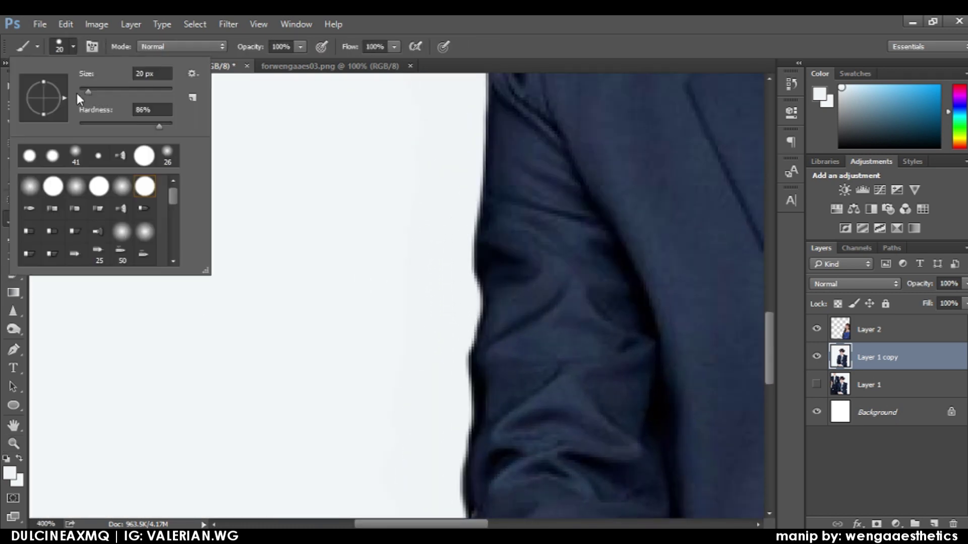
left_click(453, 370)
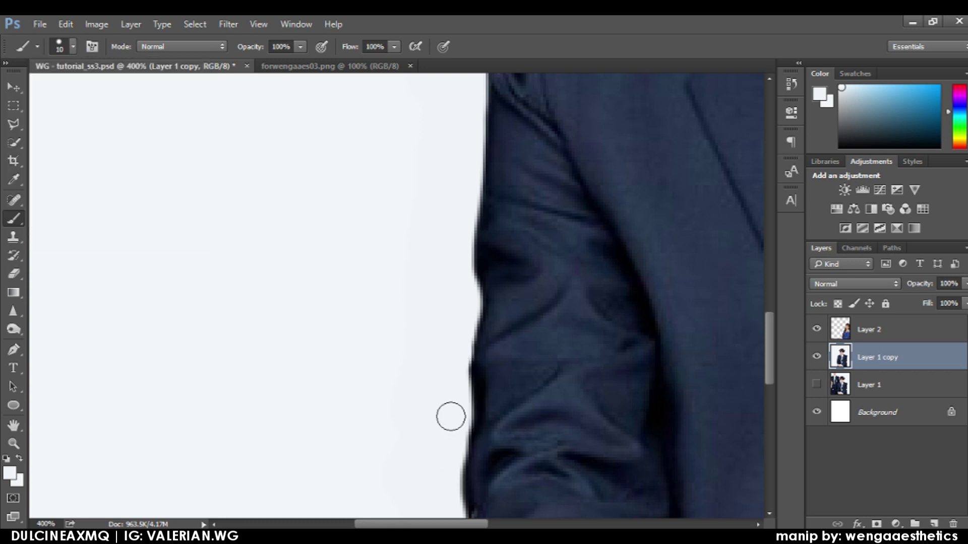
scroll(583, 280, "up", 5)
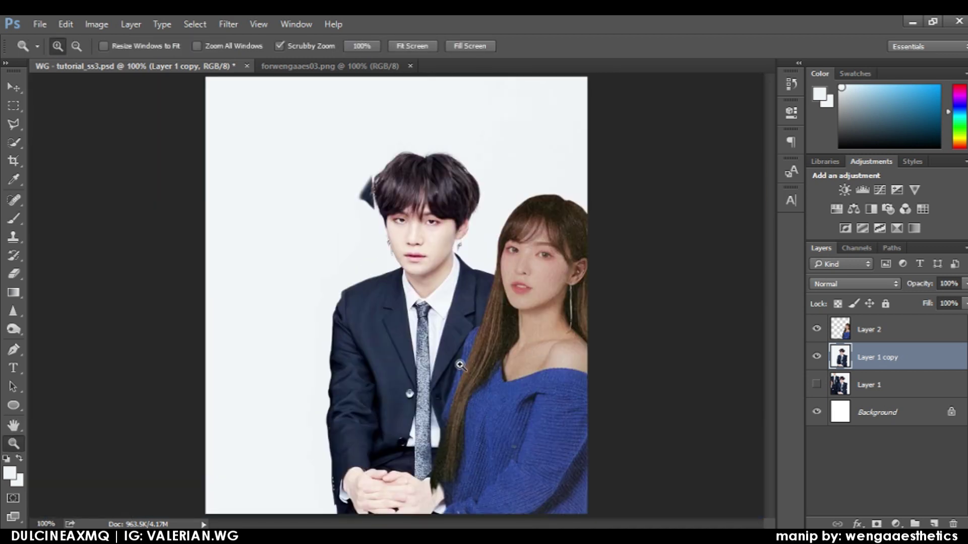
Zoom into the hair's left edge and paint out the lower tip of the dark patch.
key("o")
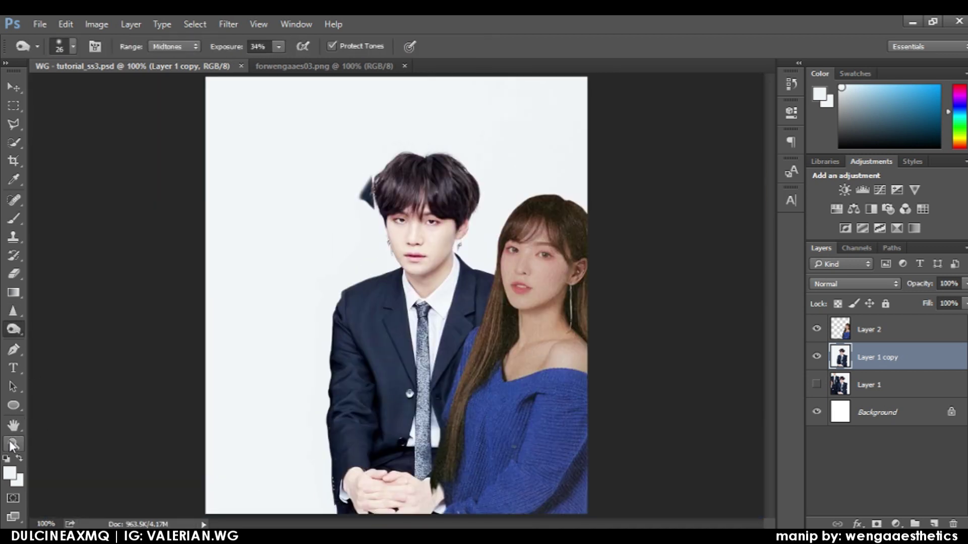
left_click(13, 445)
left_click(370, 194)
left_click(433, 227)
left_click(464, 197)
key("b")
left_click_drag(421, 328, 413, 298)
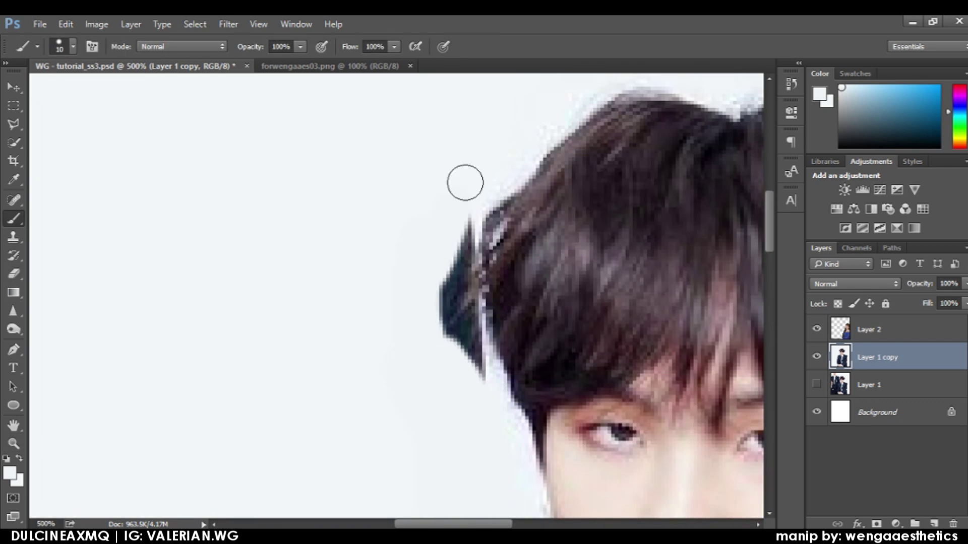
With a 6 px brush at 44% flow, paint out the stray hair strand and soften the edge.
left_click(75, 46)
left_click_drag(86, 92, 83, 92)
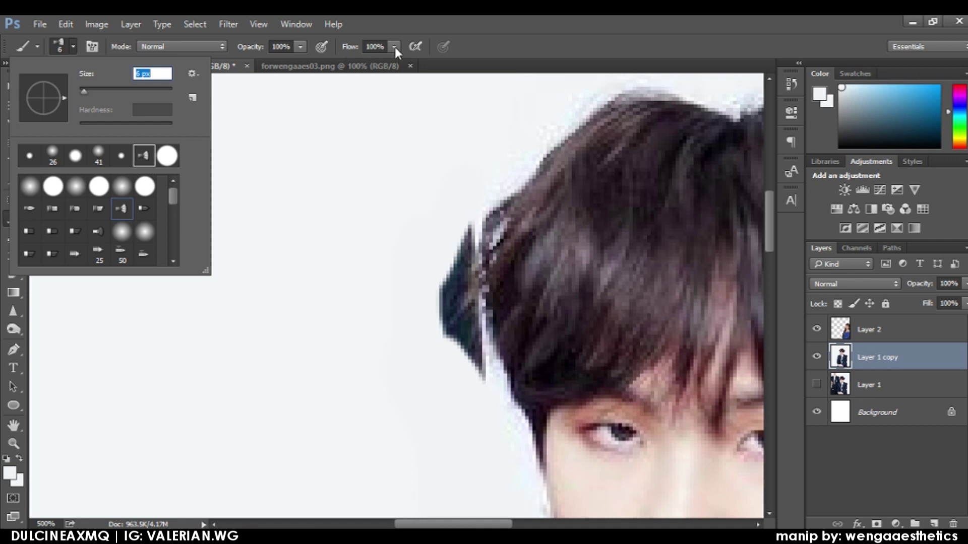
left_click_drag(393, 48, 353, 66)
mouse_move(414, 312)
left_mouse_down()
mouse_move(438, 349)
mouse_move(471, 349)
mouse_move(453, 316)
mouse_move(470, 197)
left_mouse_up()
left_click_drag(454, 327, 467, 359)
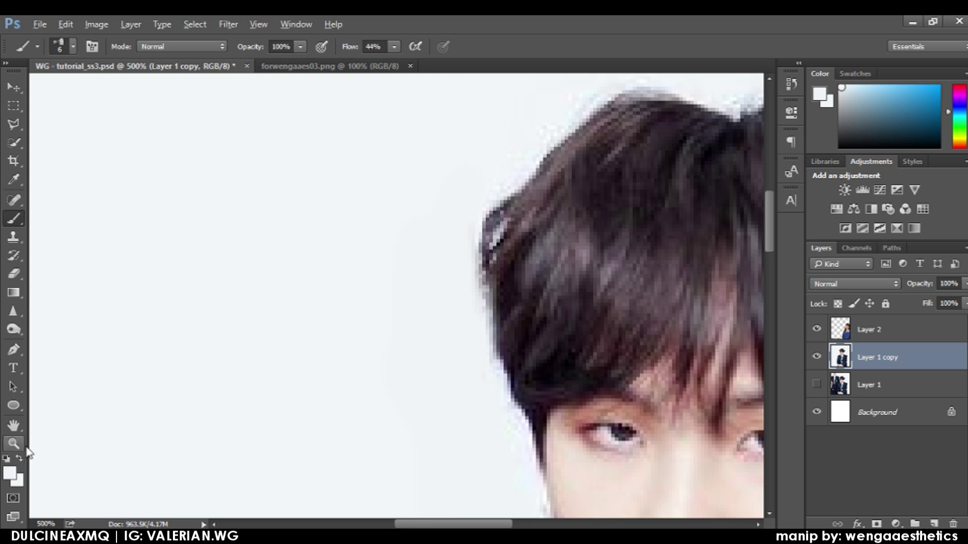
Return the view to 100% to review the man's face.
double_click(26, 447)
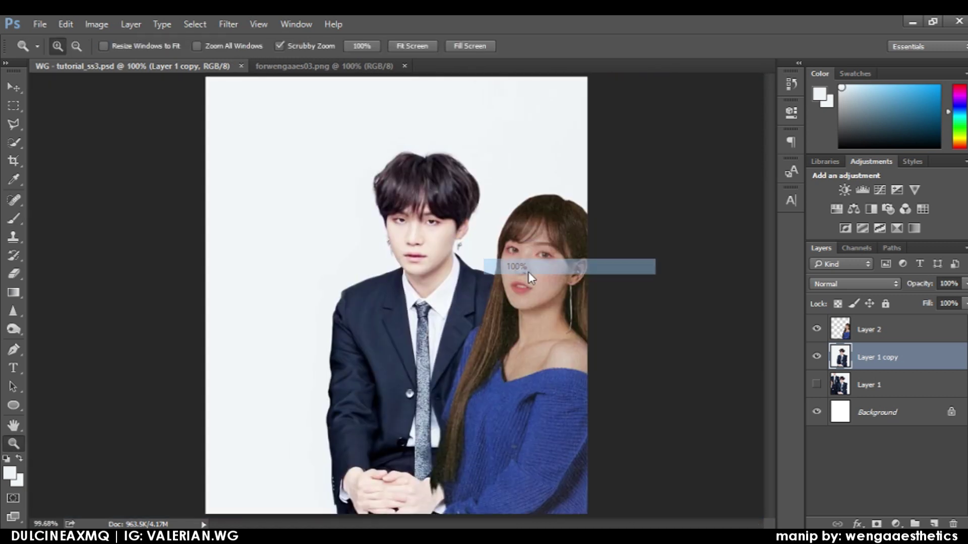
left_click_drag(528, 271, 560, 272)
left_click_drag(14, 329, 56, 325)
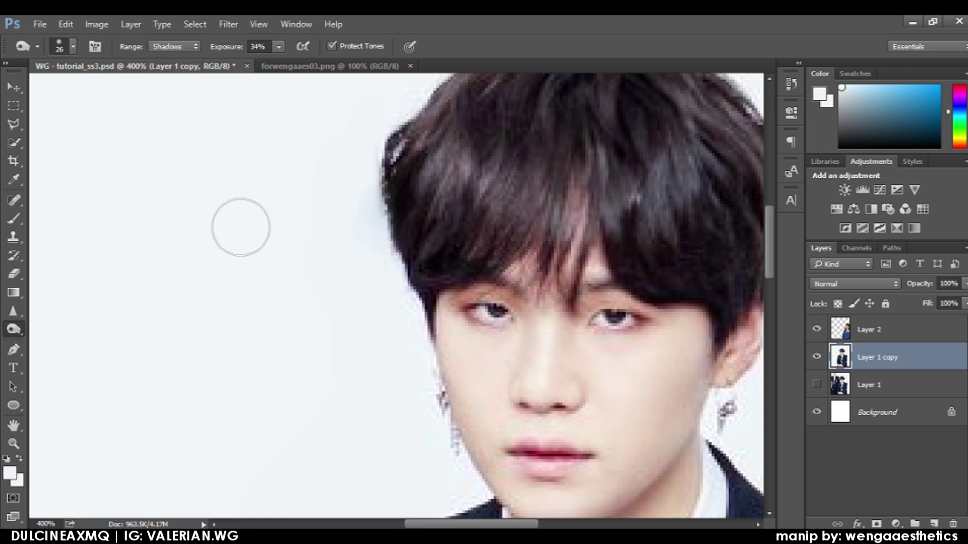
key("z")
right_click(428, 297)
left_click(467, 320)
right_click(437, 277)
left_click(469, 299)
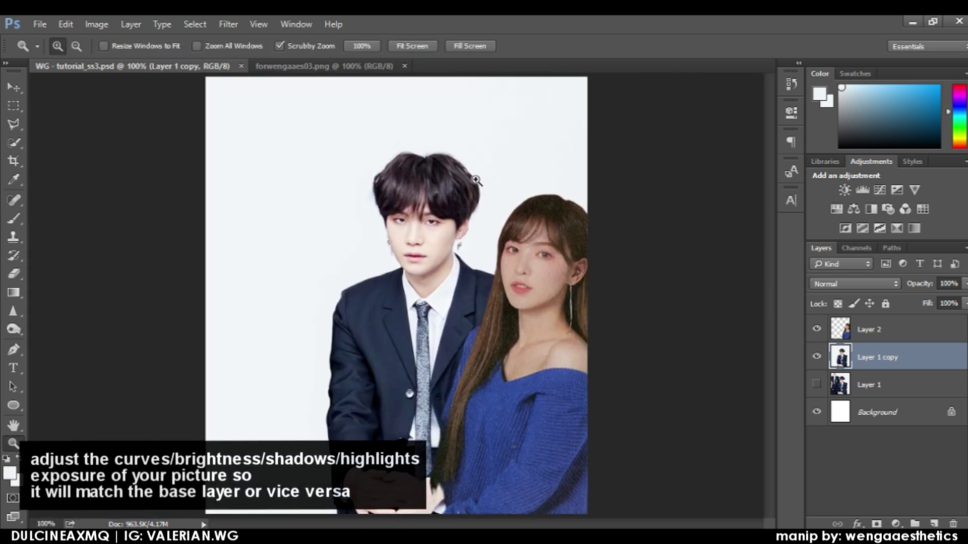
Add a Curves layer clipped to Layer 2, brightening midtones, deepening shadows, lowering highlights.
left_click(869, 329)
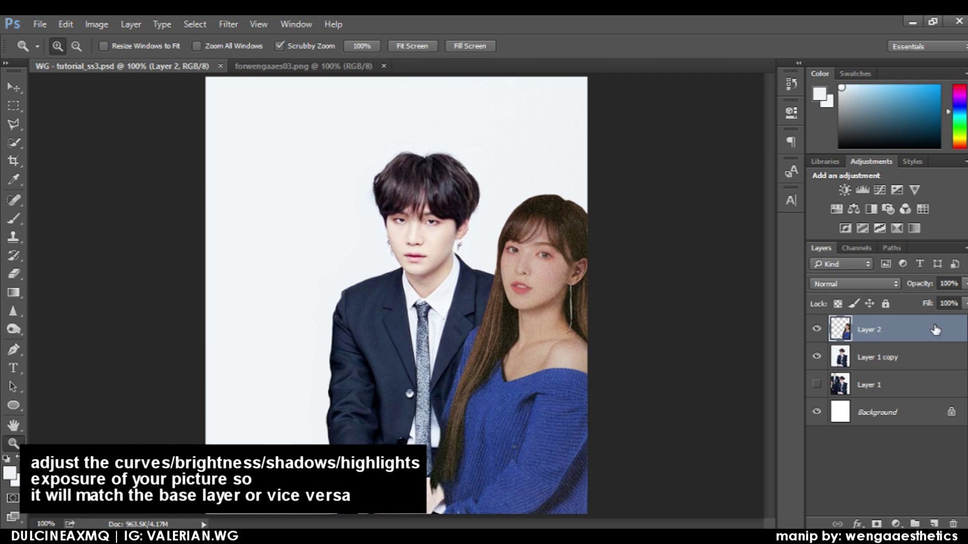
left_click(880, 189)
right_click(903, 329)
left_click(767, 333)
right_click(458, 312)
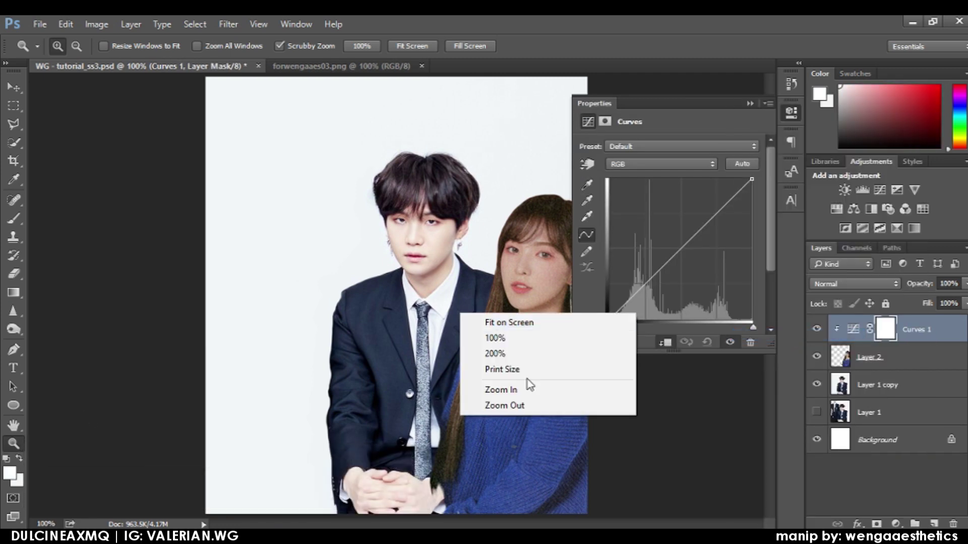
left_click(529, 405)
left_click_drag(647, 281, 654, 262)
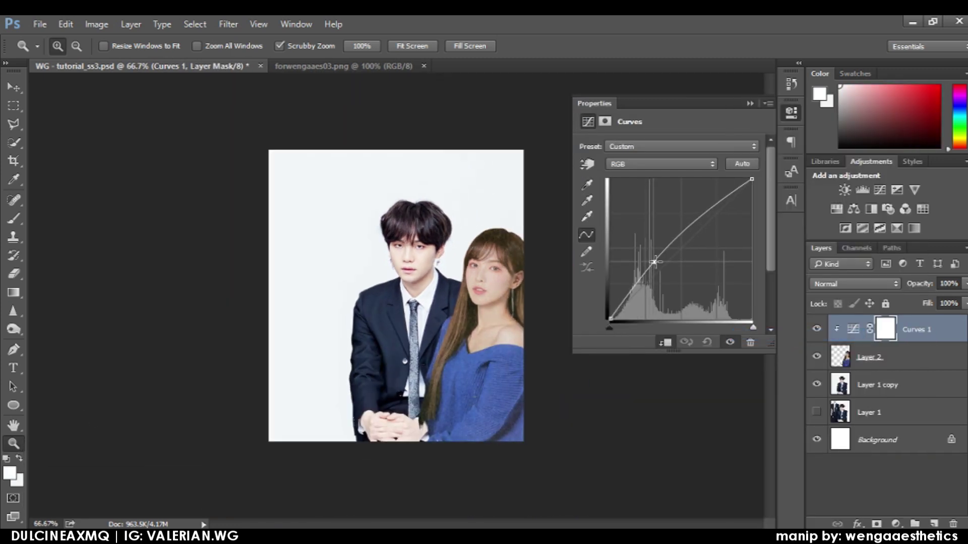
left_click_drag(639, 301, 625, 307)
mouse_move(702, 202)
left_mouse_down()
mouse_move(696, 234)
mouse_move(682, 237)
left_mouse_up()
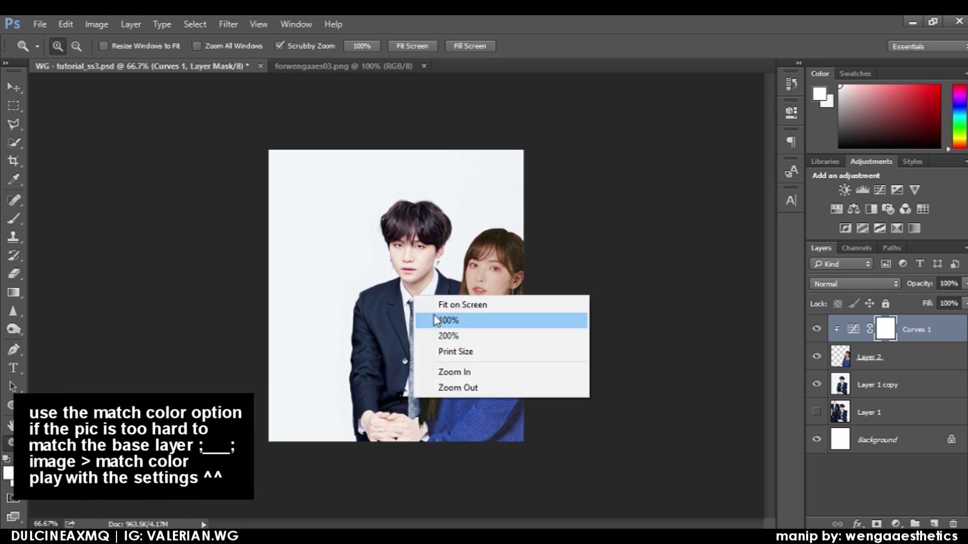
left_click(859, 357)
Apply Match Color to Layer 2 from Layer 1, with Fade about 42 and Intensity 157.
left_click(96, 24)
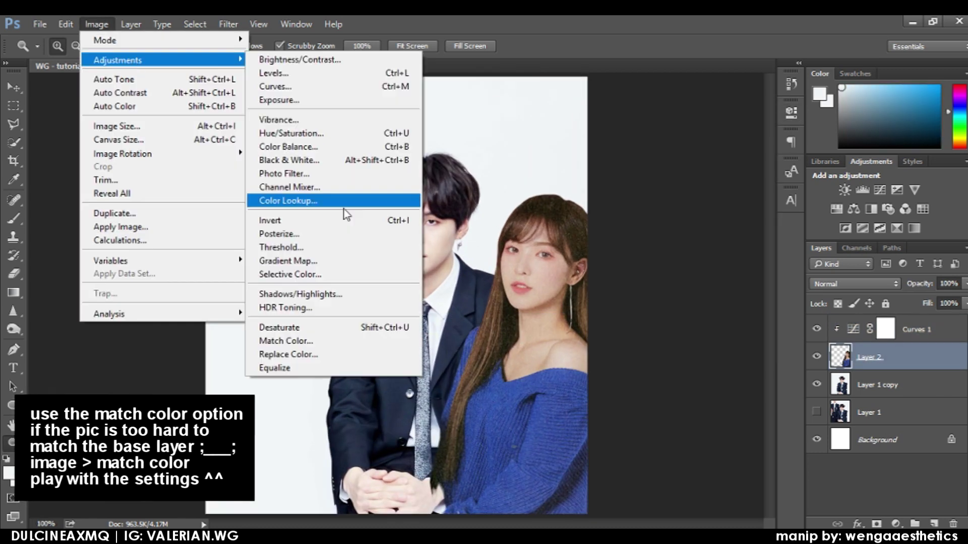
left_click(293, 339)
left_click(674, 236)
left_click(721, 329)
left_click(706, 352)
left_click(720, 350)
left_click(691, 404)
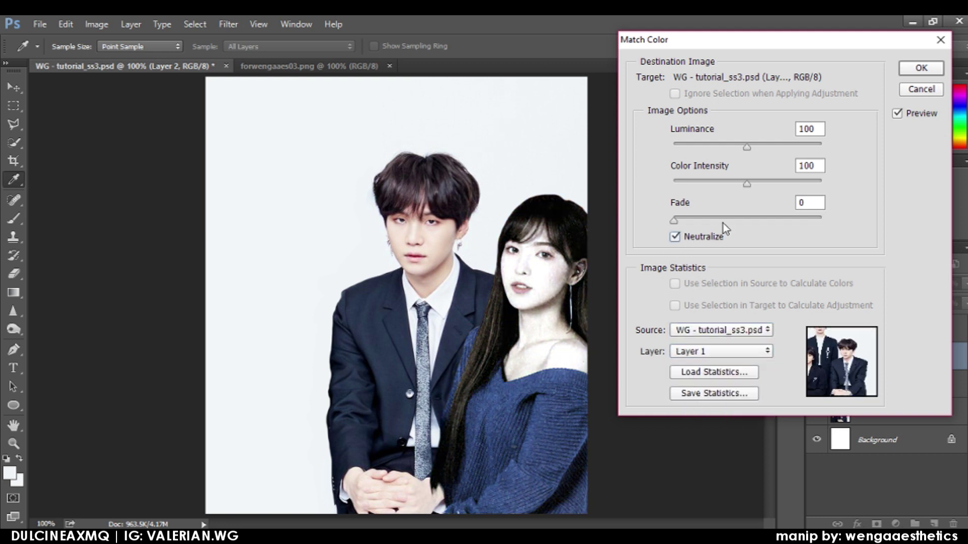
left_click(734, 217)
left_click_drag(795, 177, 790, 178)
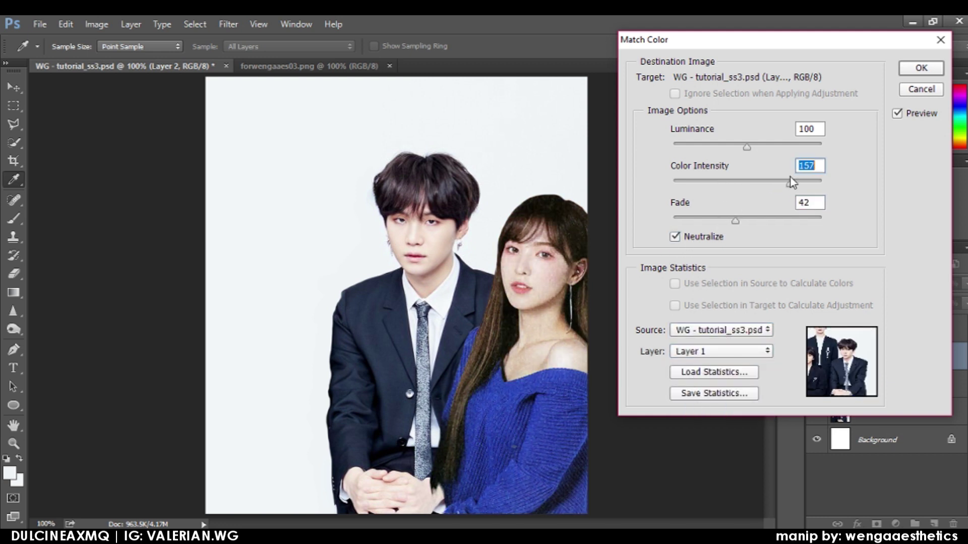
key("Return")
Merge Curves 1 down into Layer 2.
key("z")
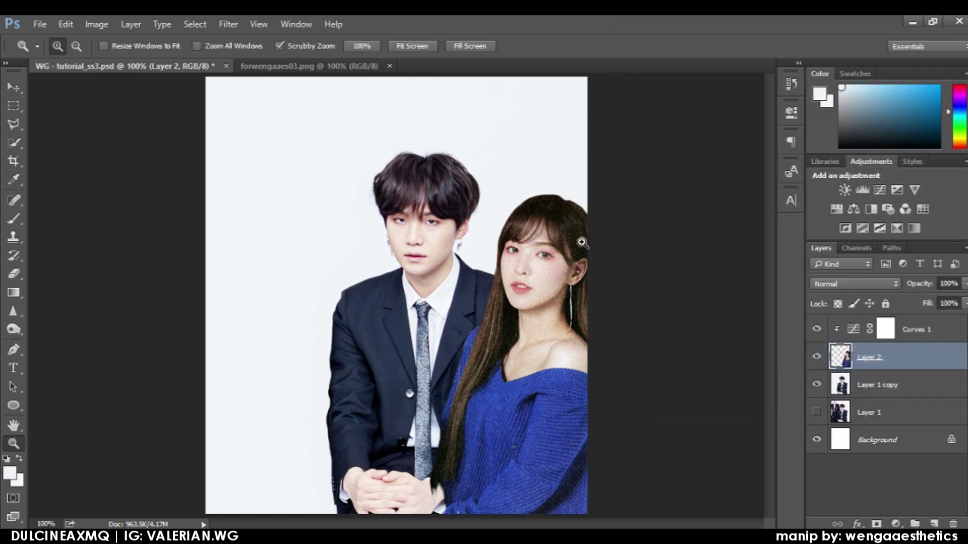
right_click(938, 330)
left_click(807, 488)
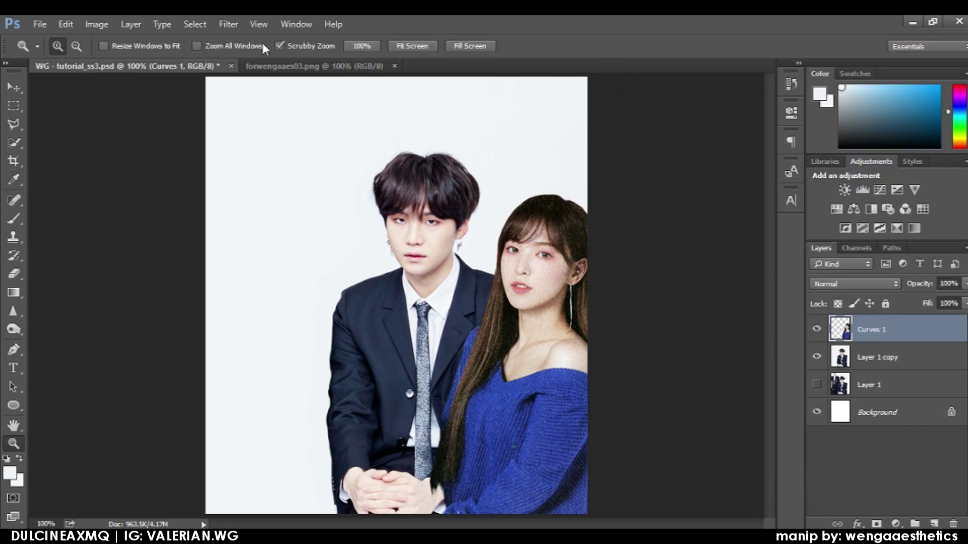
Apply the Film Grain filter to the woman's layer.
left_click(228, 24)
left_click(548, 18)
left_click(228, 24)
left_click(302, 78)
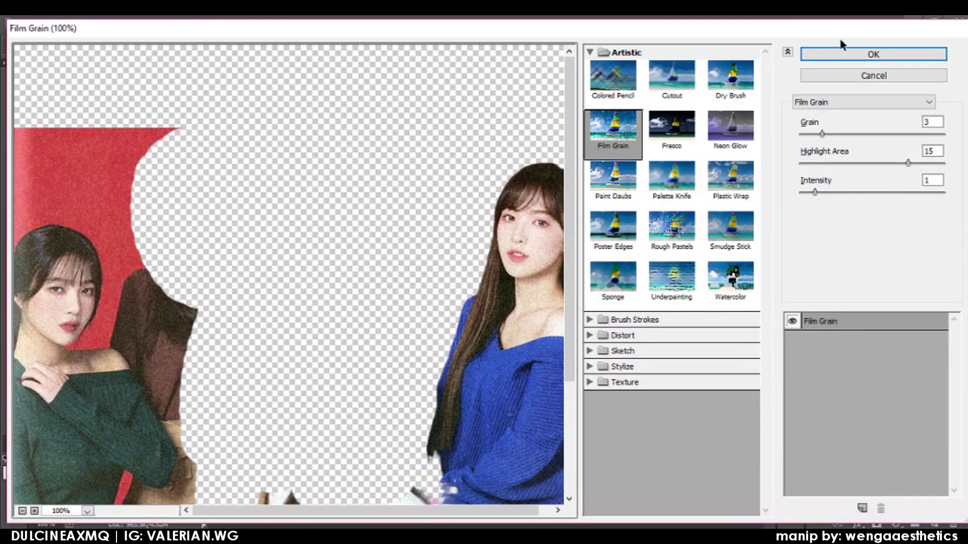
key("Return")
Select Layer 1 copy and set up the Burn tool at size 120.
left_click(878, 357)
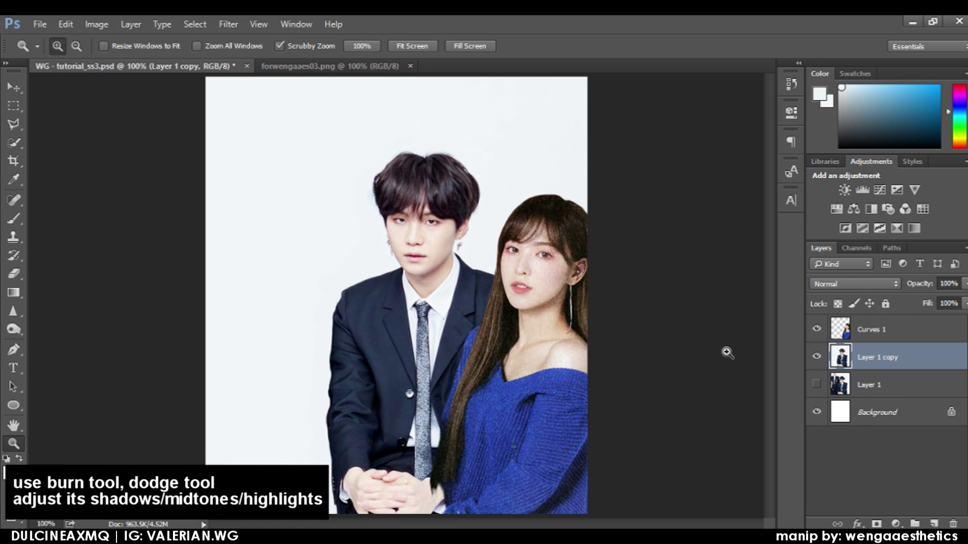
left_click(14, 330)
left_click(59, 344)
left_click(73, 47)
type("120")
key("Return")
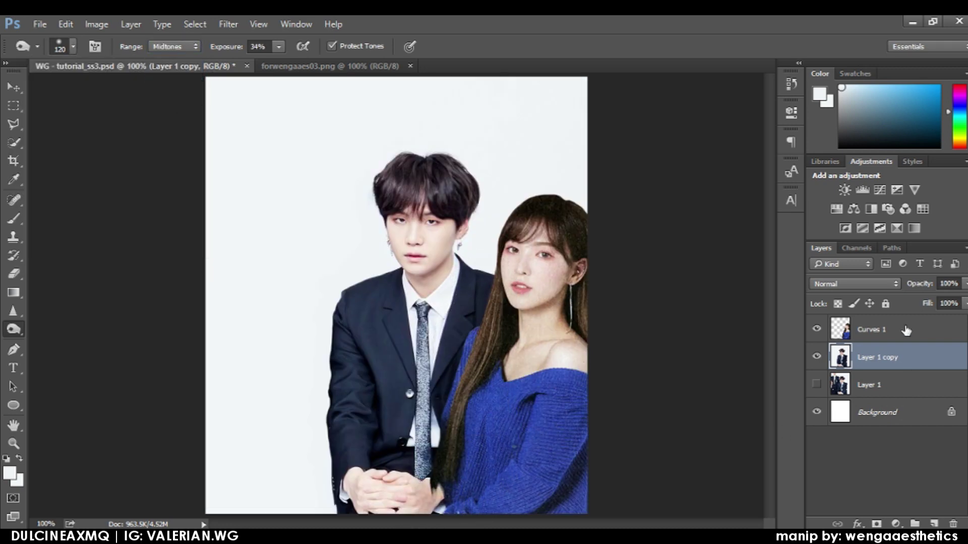
Add a Selective Color layer reducing yellow in Whites and adjusting the Reds.
key("v")
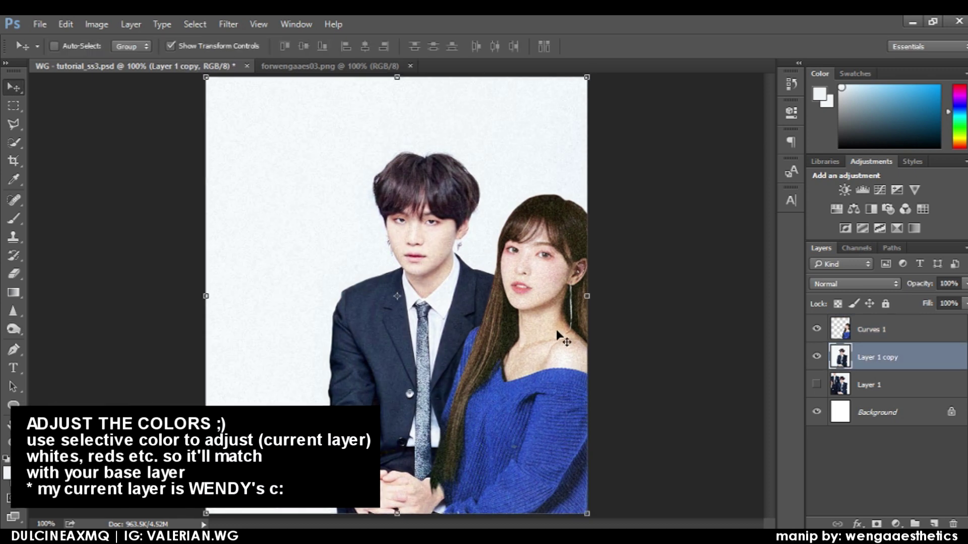
left_click(877, 329)
left_click(897, 229)
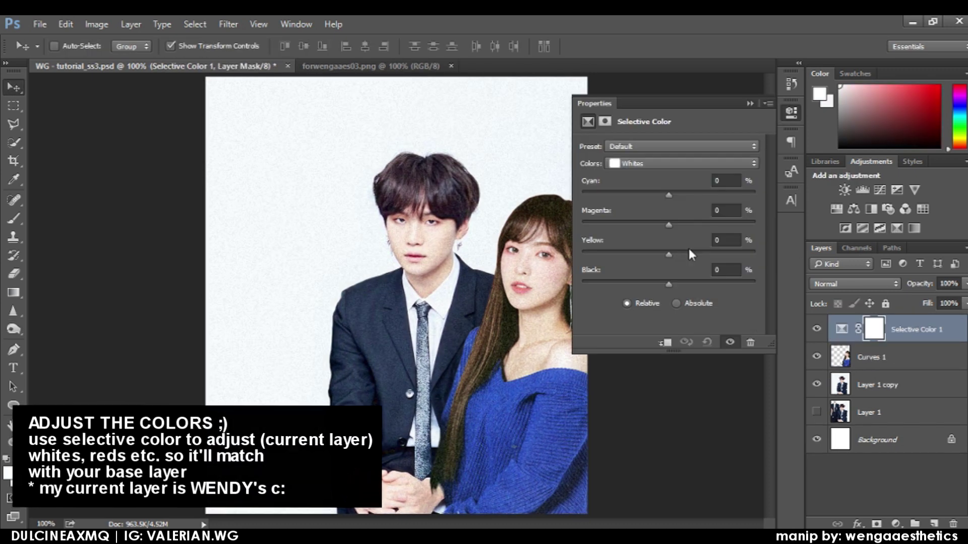
left_click_drag(669, 255, 648, 255)
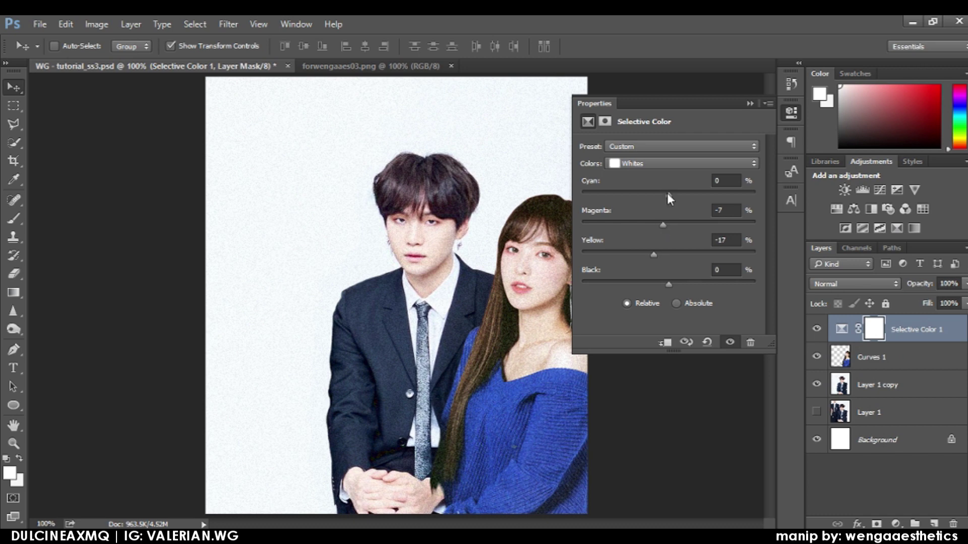
left_click(664, 163)
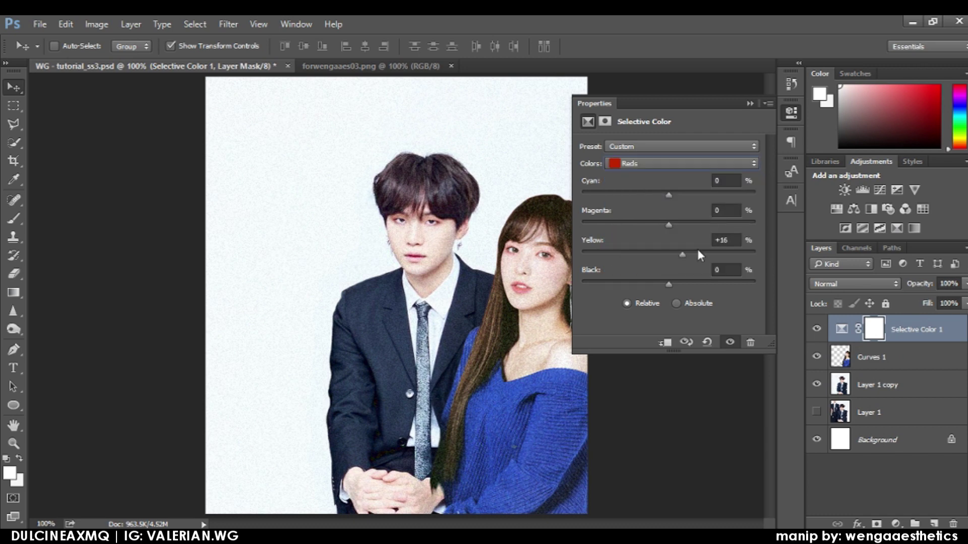
left_click_drag(642, 194, 631, 193)
Add a Hue/Saturation adjustment layer with saturation +15.
left_click(837, 209)
left_click_drag(668, 225, 682, 225)
left_click(790, 115)
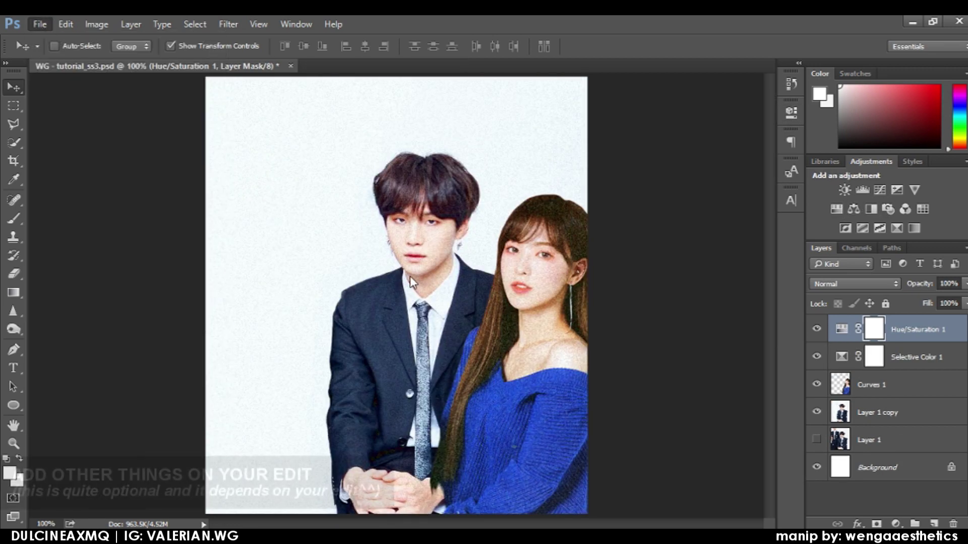
Open png_bush and drag the bush into the tutorial document.
key("ctrl+o")
double_click(346, 228)
mouse_move(353, 252)
left_mouse_down()
mouse_move(476, 295)
mouse_move(355, 358)
mouse_move(363, 378)
left_mouse_up()
Scale the bush to 50% and place it in the lower-right corner.
key("ctrl+t")
right_click(501, 290)
left_click(557, 516)
mouse_move(615, 384)
left_mouse_down()
mouse_move(621, 465)
mouse_move(444, 222)
left_mouse_up()
key("Escape")
key("ctrl+t")
left_click_drag(97, 180, 422, 450)
mouse_move(620, 497)
left_mouse_down()
mouse_move(672, 419)
mouse_move(664, 387)
left_mouse_up()
left_click(651, 47)
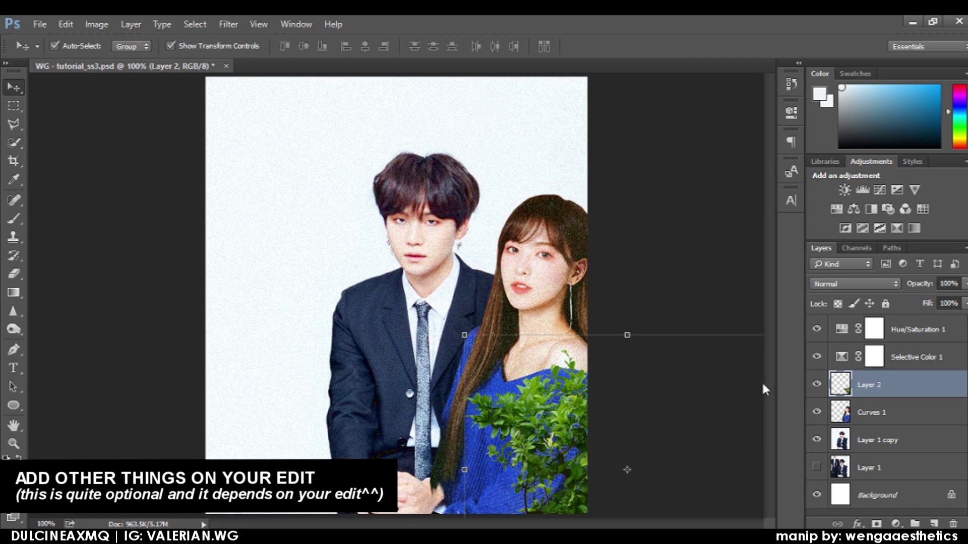
Paste a second bush, enlarge it and rotate it about -22° at the lower left.
key("ctrl+v")
key("ctrl+t")
mouse_move(398, 198)
left_mouse_down()
mouse_move(492, 139)
mouse_move(583, 282)
left_mouse_up()
right_click(583, 282)
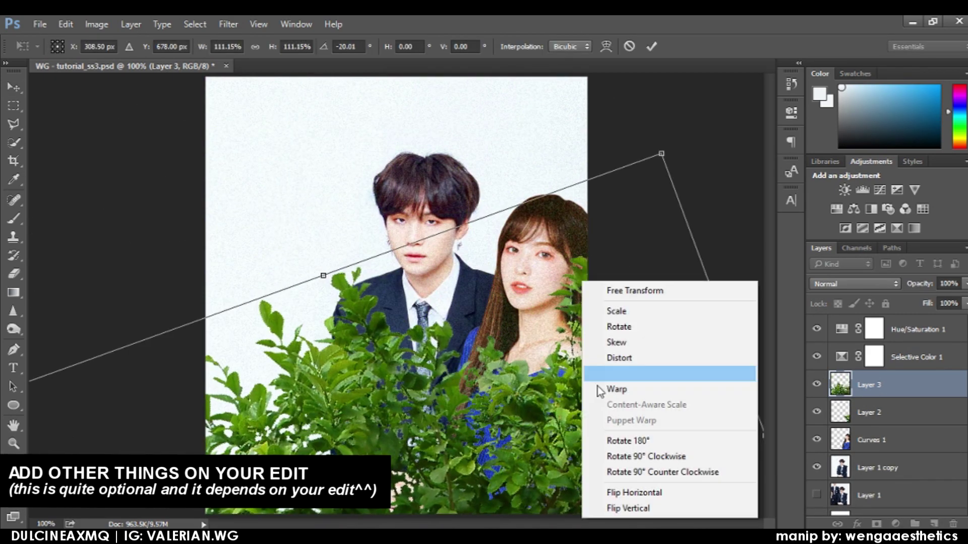
left_click(599, 384)
left_click_drag(661, 153, 350, 192)
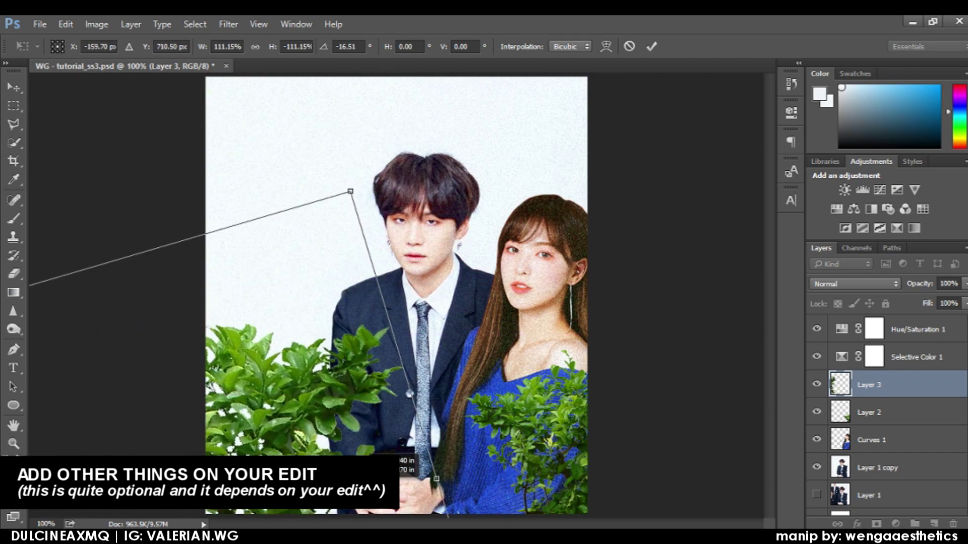
mouse_move(383, 463)
left_mouse_down()
mouse_move(302, 353)
mouse_move(416, 231)
mouse_move(605, 432)
left_mouse_up()
mouse_move(332, 303)
left_mouse_down()
mouse_move(339, 317)
mouse_move(323, 331)
left_mouse_up()
left_click_drag(504, 191, 381, 237)
left_click_drag(288, 332, 308, 349)
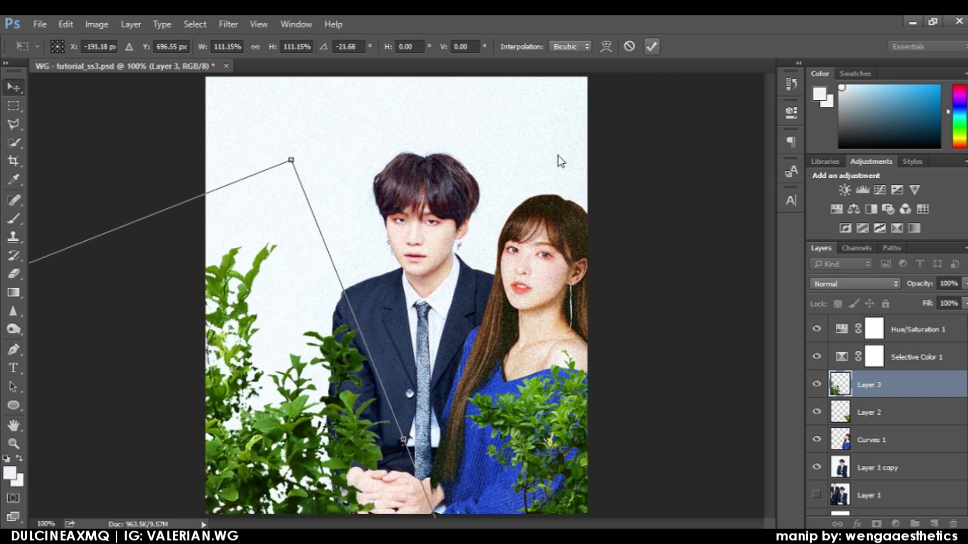
key("Return")
Merge the two bush layers into Layer 3.
right_click(899, 407)
left_click(756, 472)
left_click(228, 23)
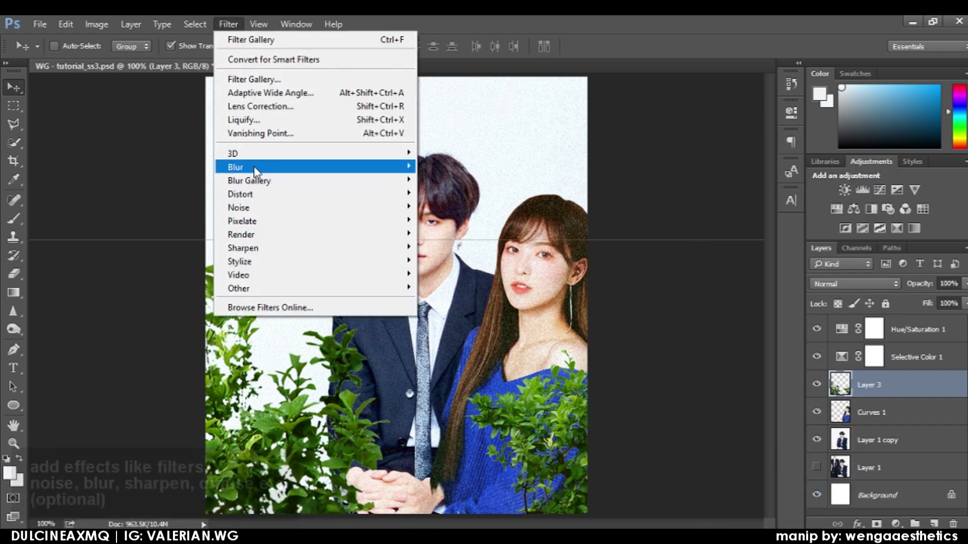
Give the foliage a 4.4 px Gaussian Blur and Film Grain.
left_click(453, 218)
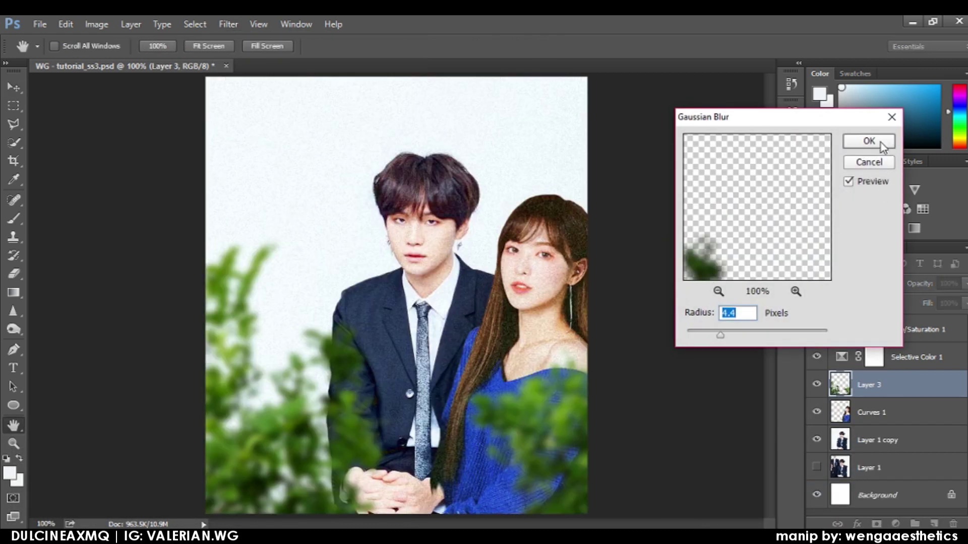
left_click(869, 141)
left_click(229, 24)
left_click(254, 79)
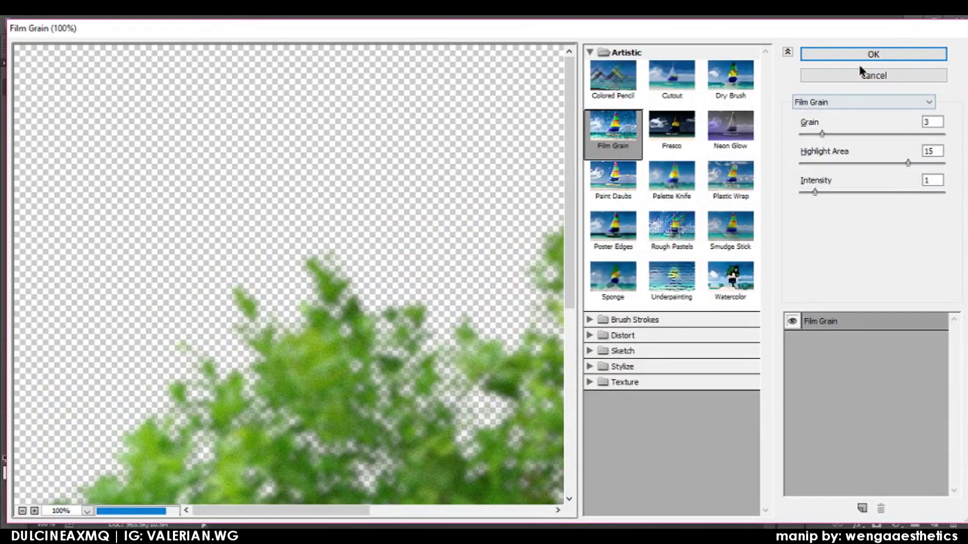
key("Return")
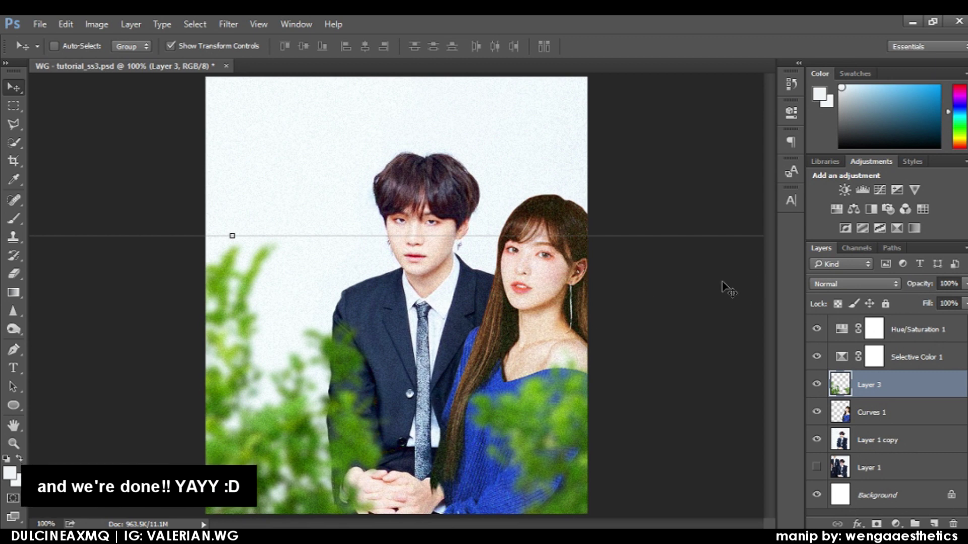
Group all layers into Group 1 and duplicate the group as a backup.
left_click(915, 334)
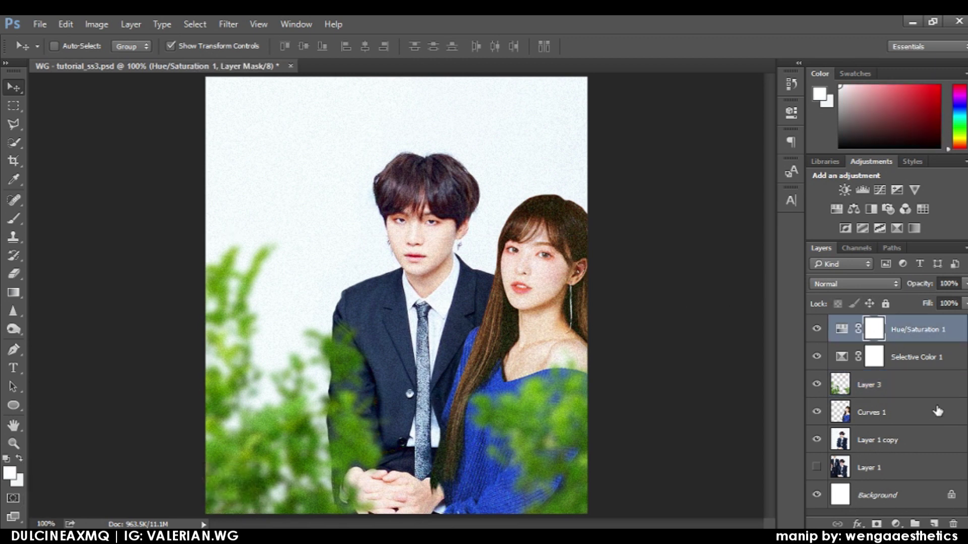
left_click(928, 477, "shift")
key("ctrl+g")
key("ctrl+j")
Merge Group 1 copy into one layer and apply Reduce Noise.
right_click(910, 323)
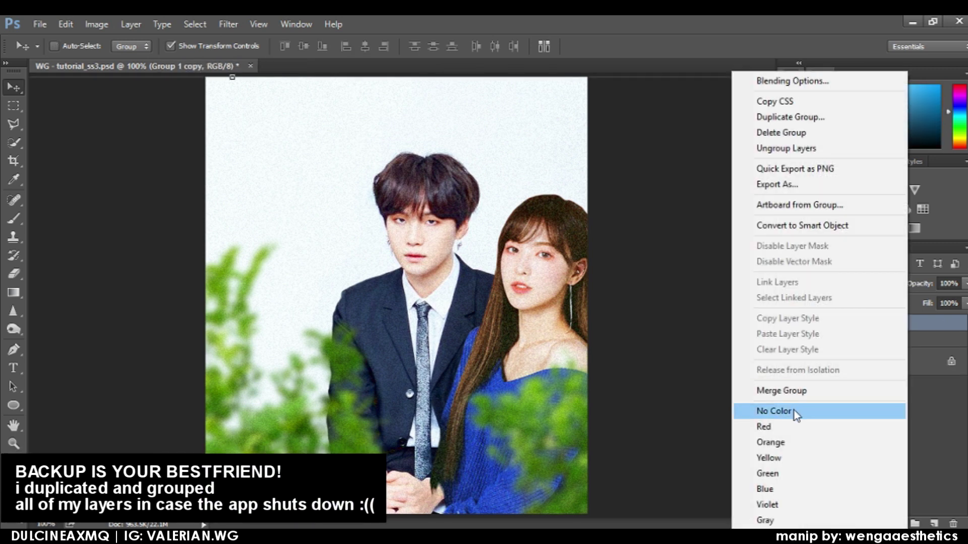
left_click(782, 390)
left_click(228, 24)
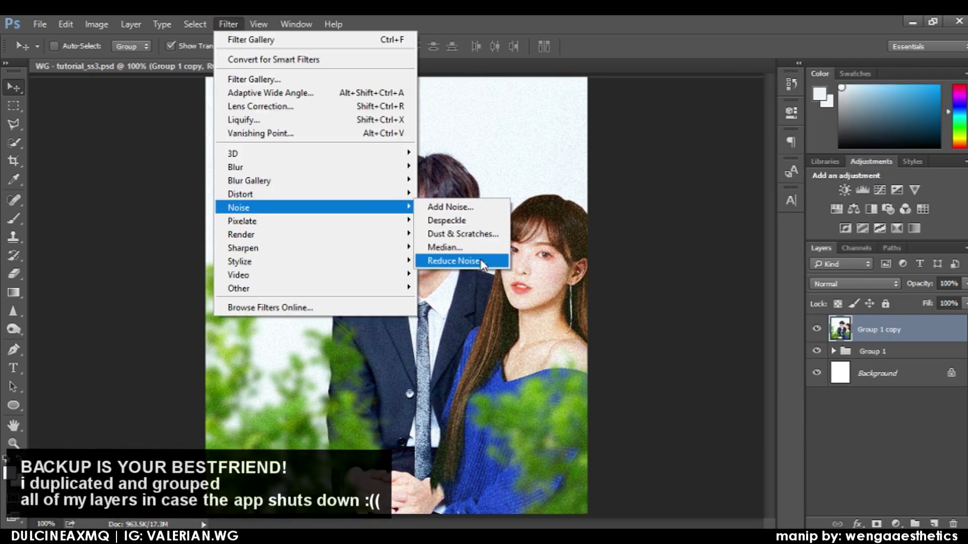
left_click(483, 263)
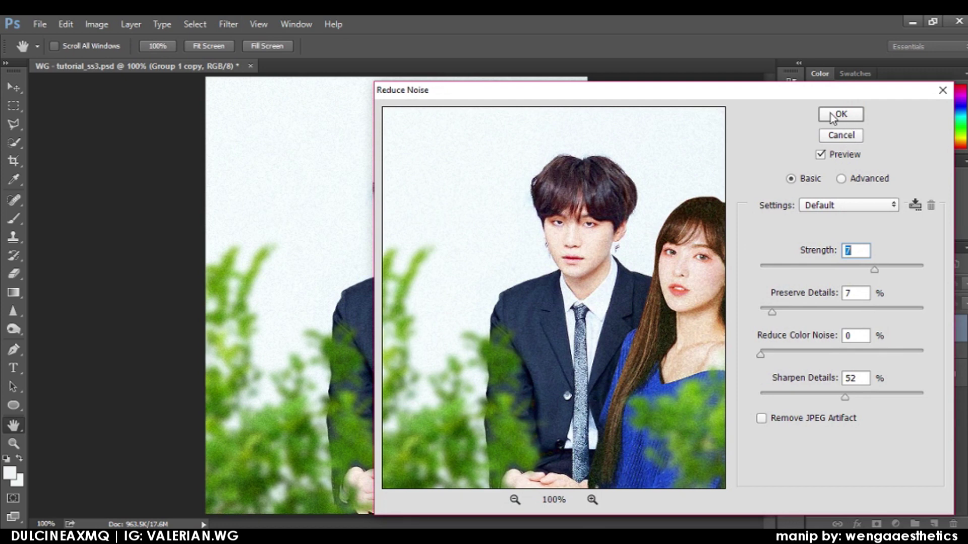
left_click(833, 115)
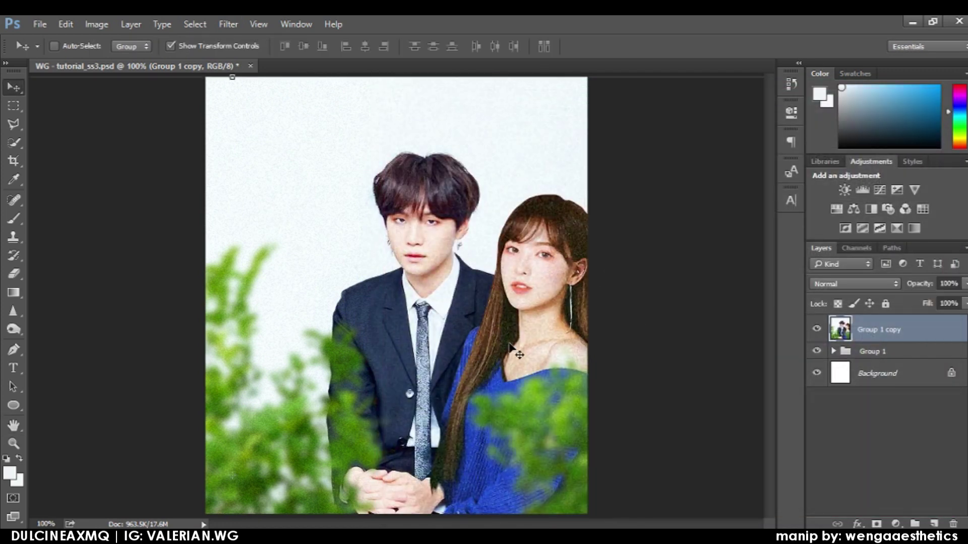
left_click(40, 24)
mouse_move(66, 108)
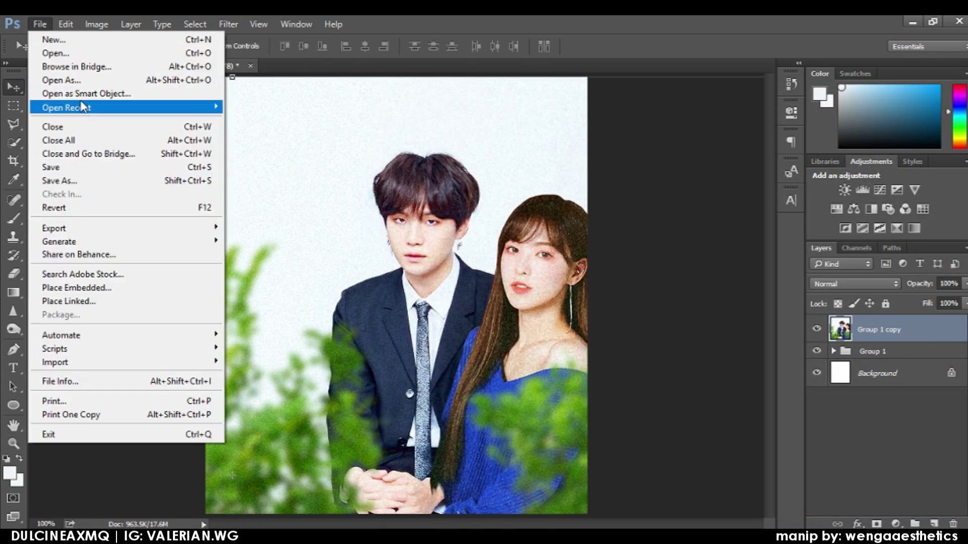
Bring the coloring PSD's group into the tutorial document, then close the coloring file.
left_click(353, 161)
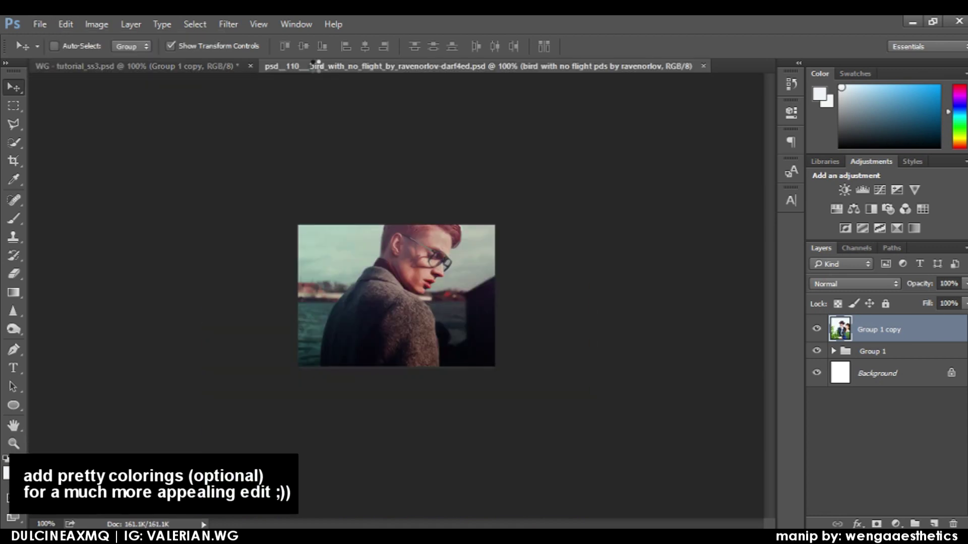
left_click_drag(302, 66, 322, 83)
left_click_drag(476, 138, 454, 121)
left_click(450, 82)
Set the coloring group's opacity to 70%.
type("0")
key("Return")
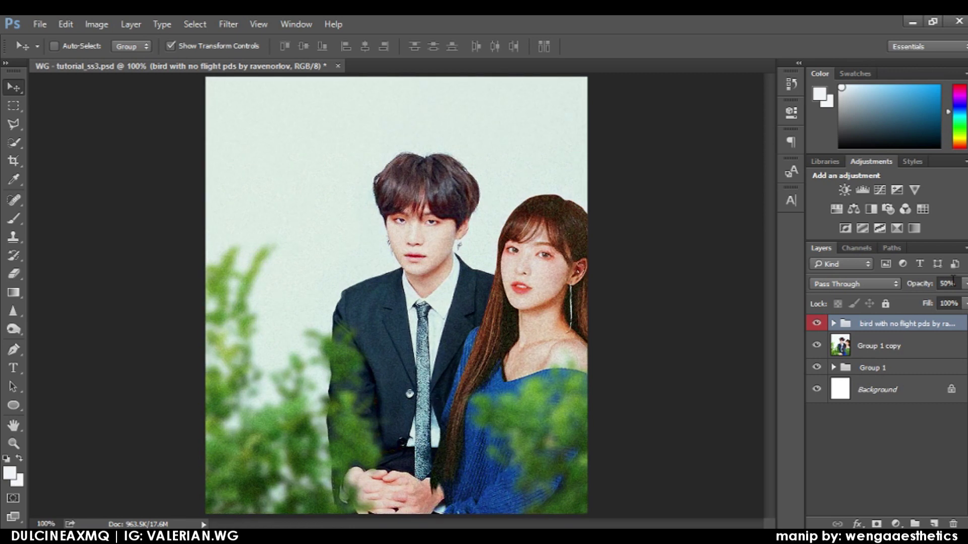
type("70")
key("Return")
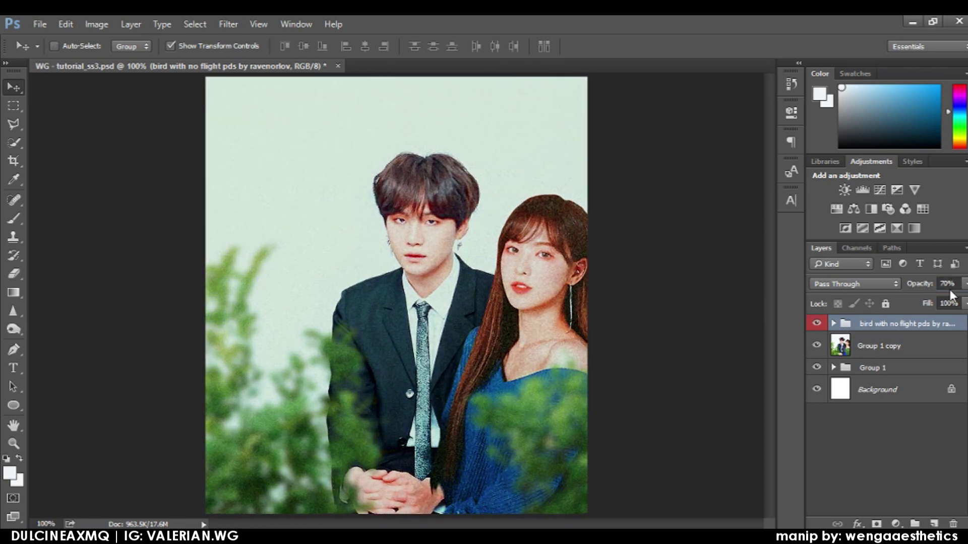